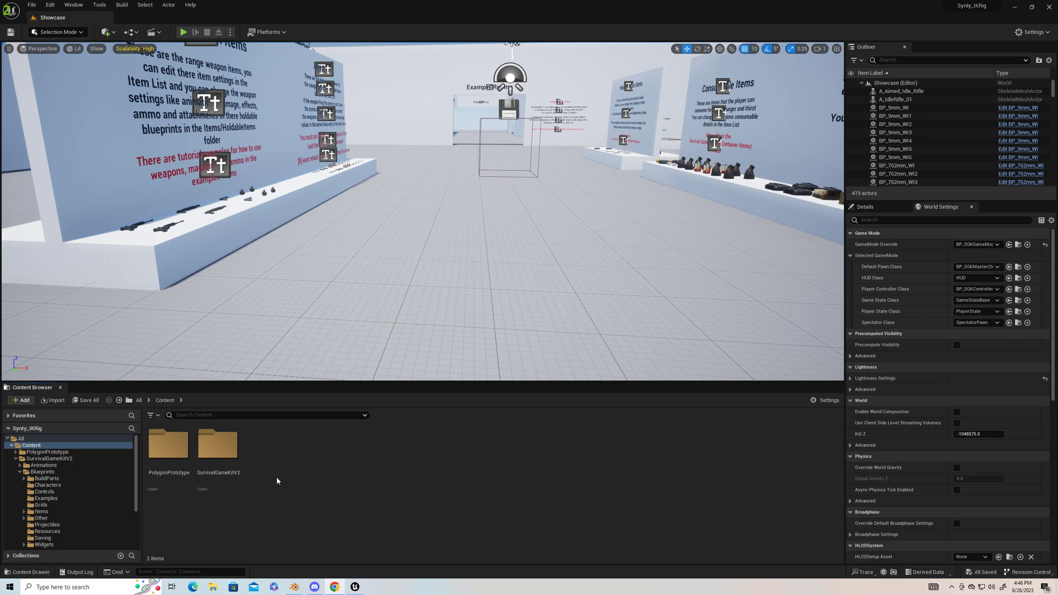
# Open the PolygonPrototype > Meshes > Characters folder in the Unreal Content Browser
pyautogui.doubleClick(169, 446)
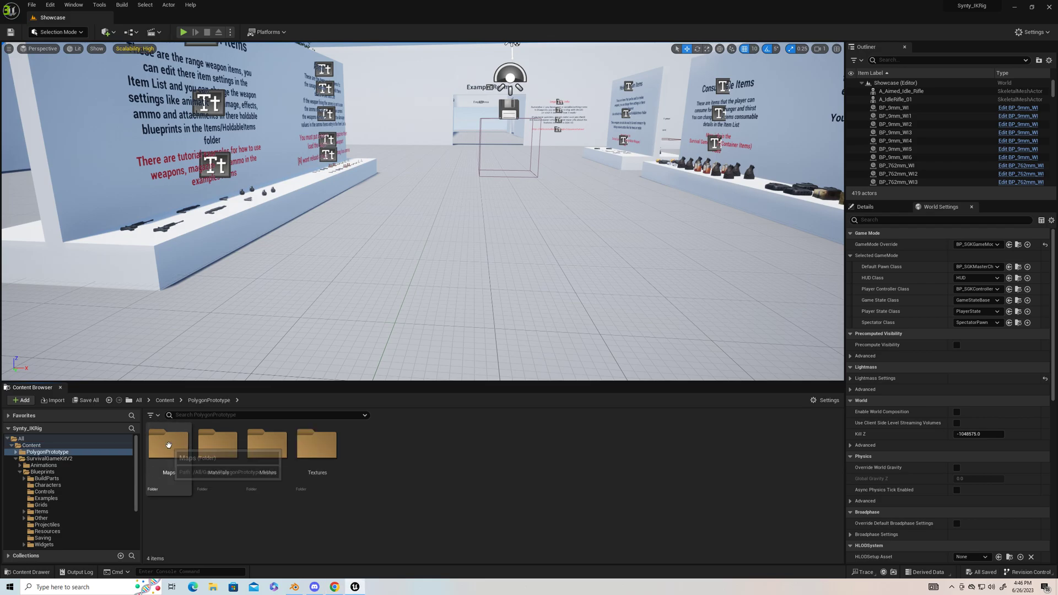
pyautogui.doubleClick(268, 447)
pyautogui.click(269, 452)
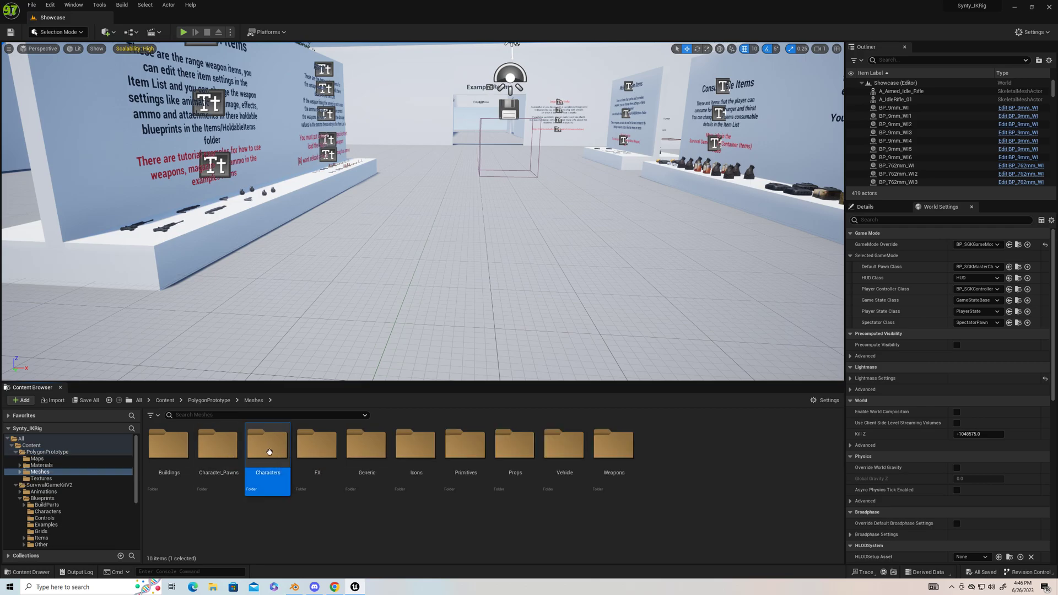
pyautogui.doubleClick(270, 452)
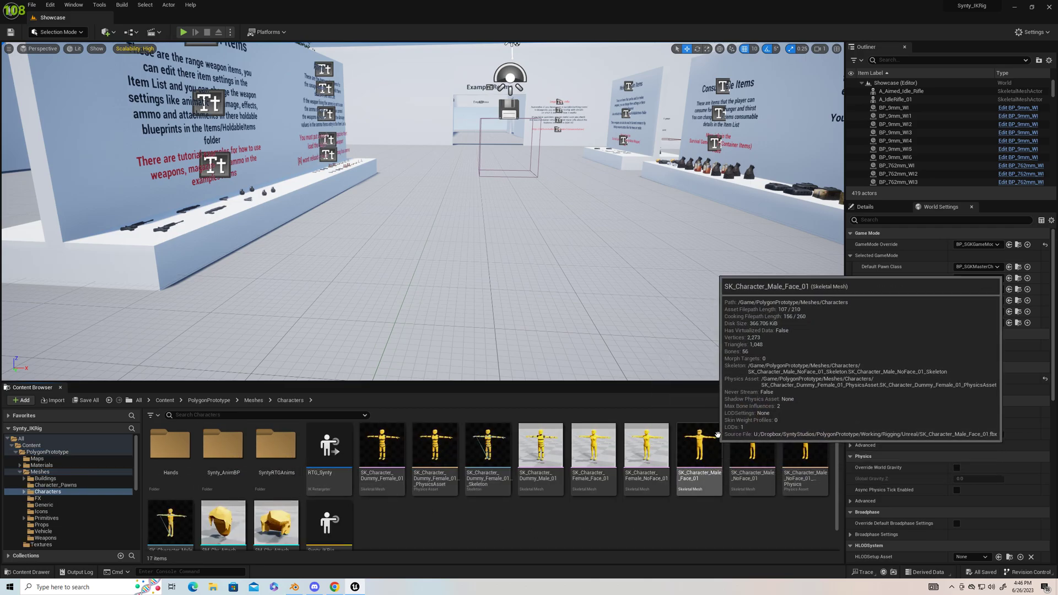
# Start exporting SK_Character_Male_Face_01 to E:\SyntyArms\Synty_Prototype_Arms, then cancel without saving
pyautogui.rightClick(698, 483)
pyautogui.moveTo(762, 355)
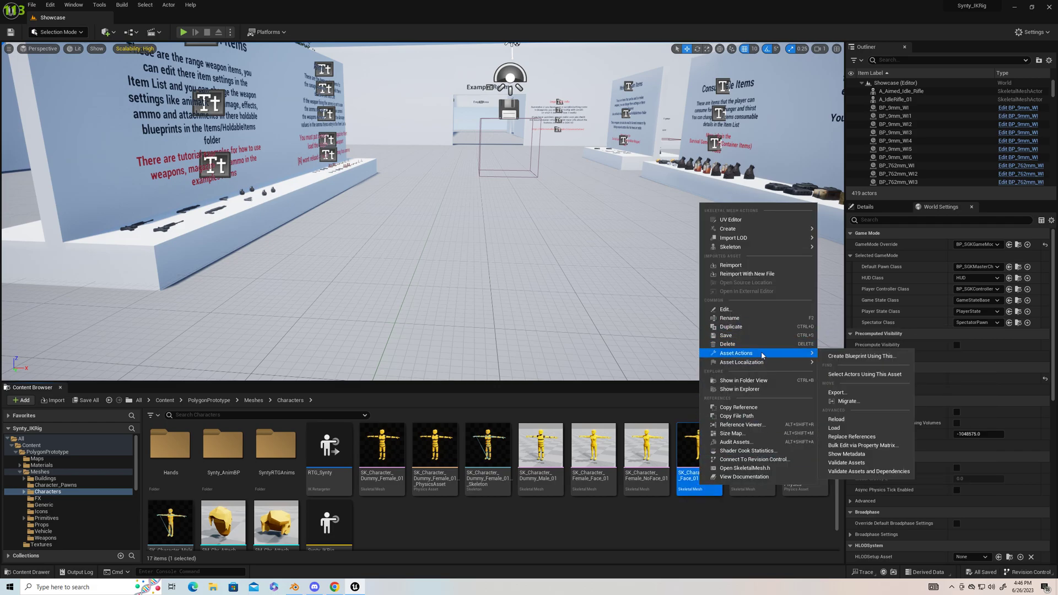
pyautogui.click(835, 392)
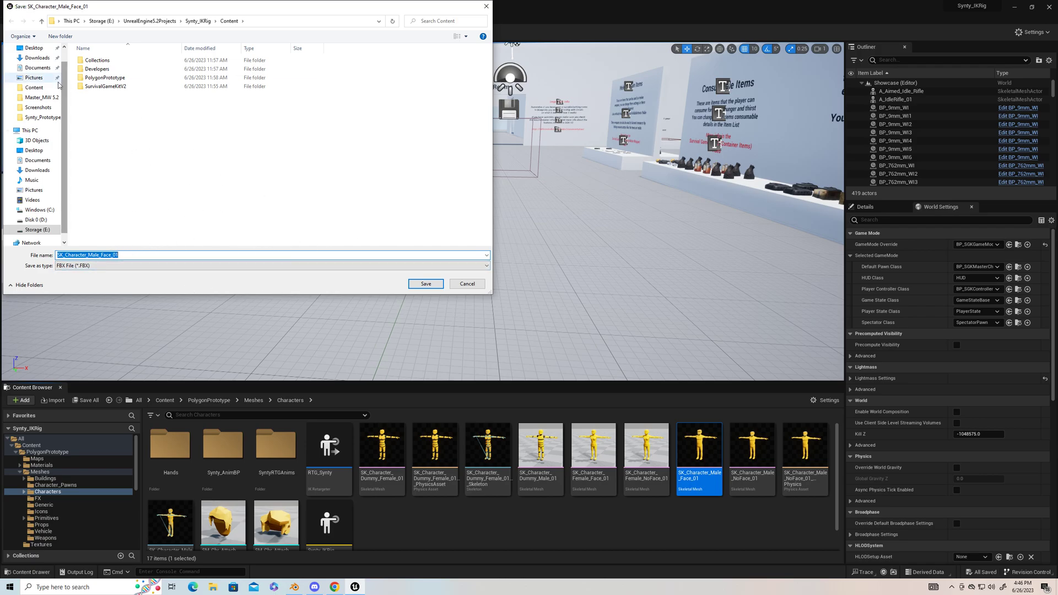
pyautogui.scroll(-1, 22, 198)
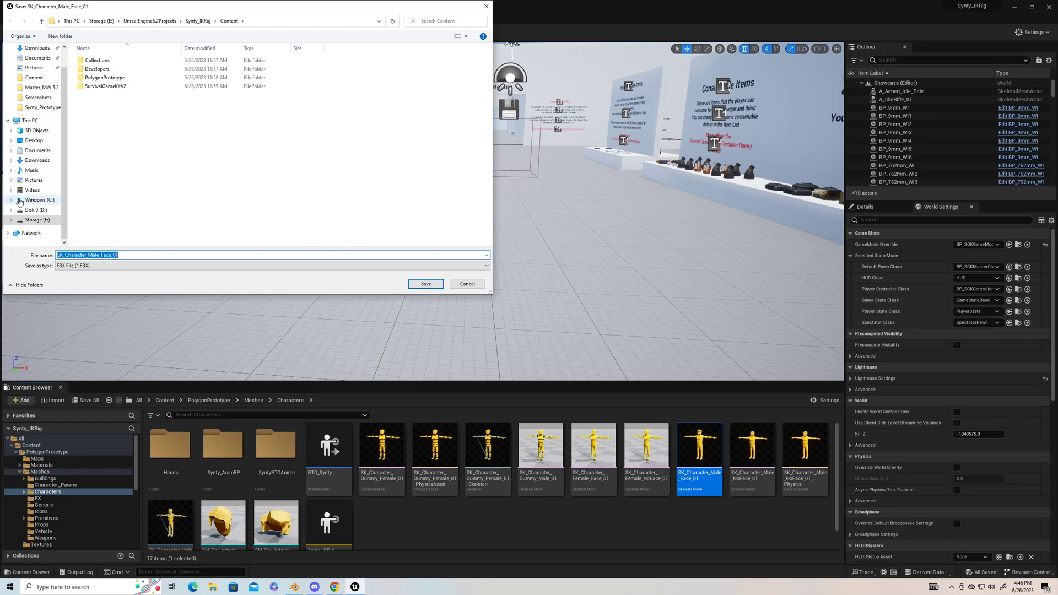
pyautogui.click(36, 220)
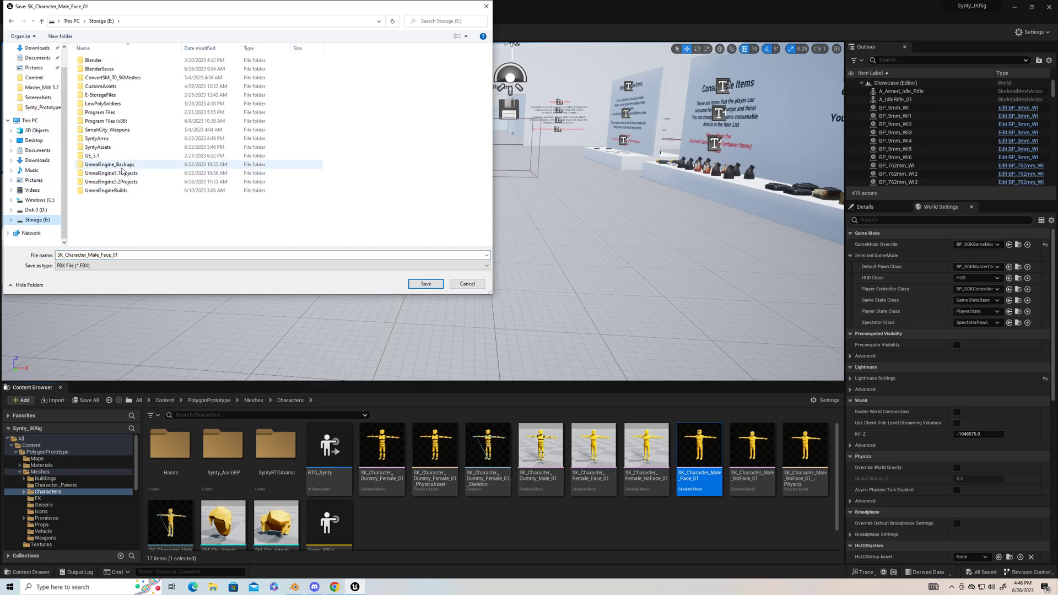
pyautogui.doubleClick(97, 139)
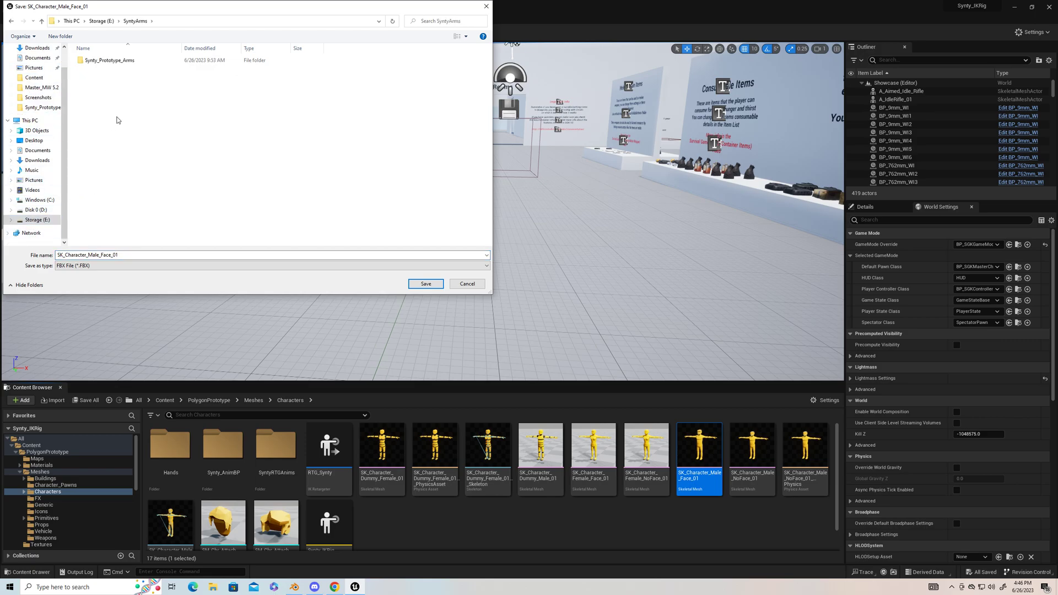
pyautogui.doubleClick(114, 61)
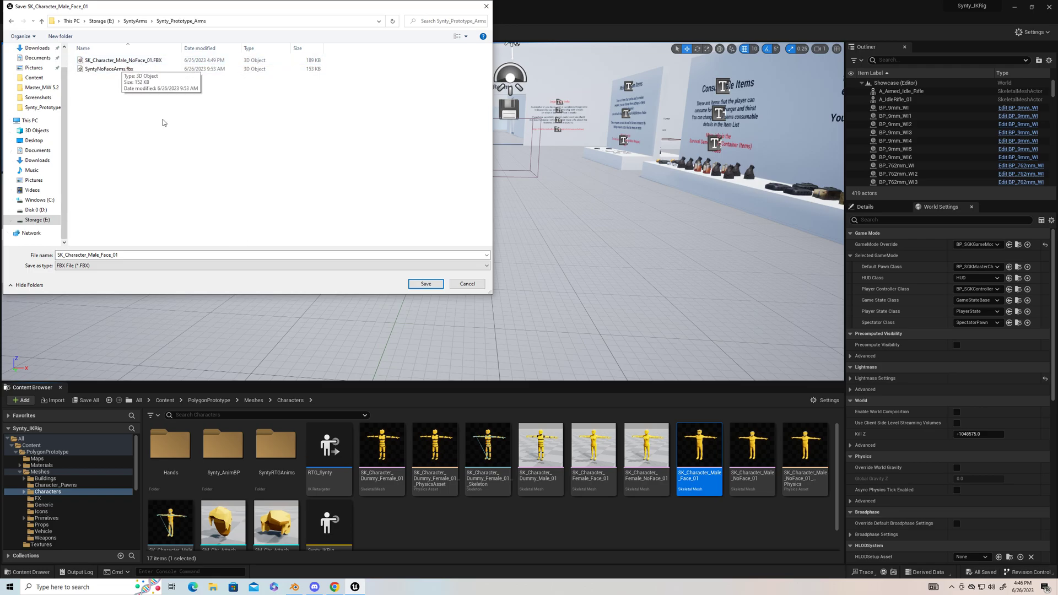
pyautogui.click(486, 7)
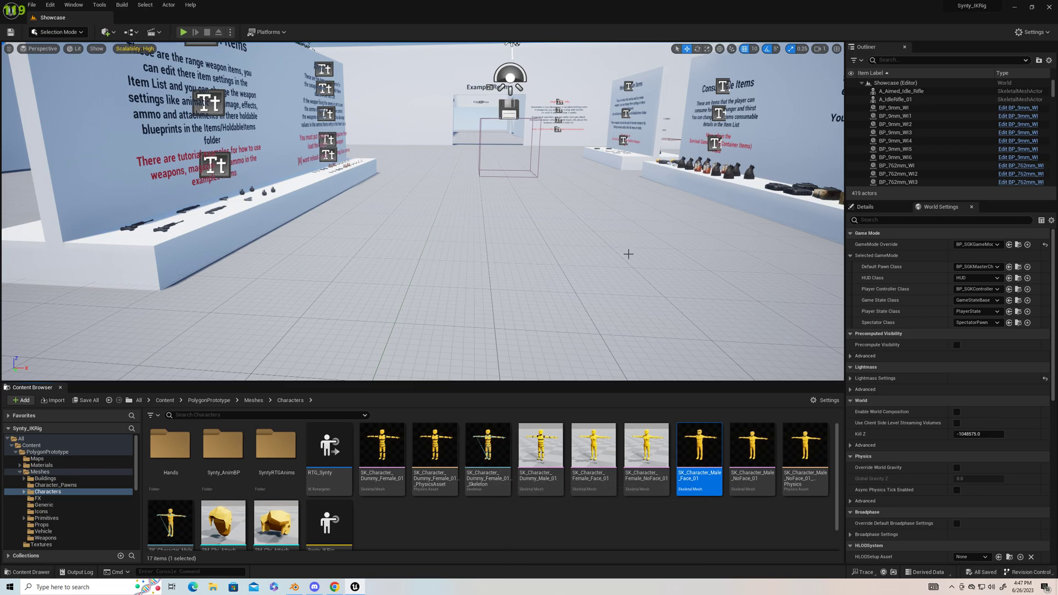
# Launch Blender from the desktop, dismiss the splash screen and delete the default cube
pyautogui.click(1016, 7)
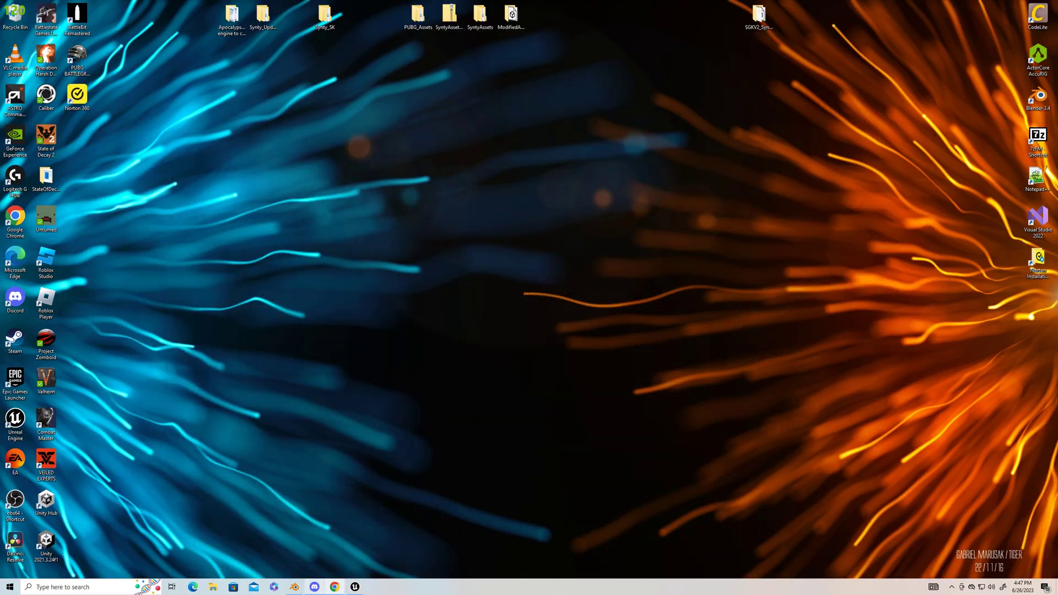
pyautogui.doubleClick(1038, 95)
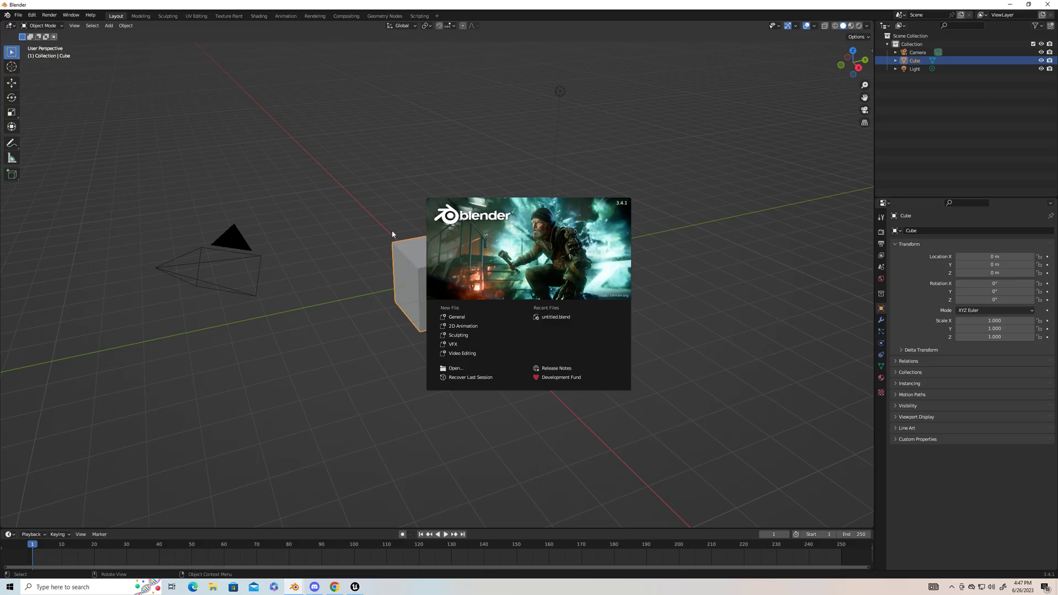
pyautogui.click(481, 113)
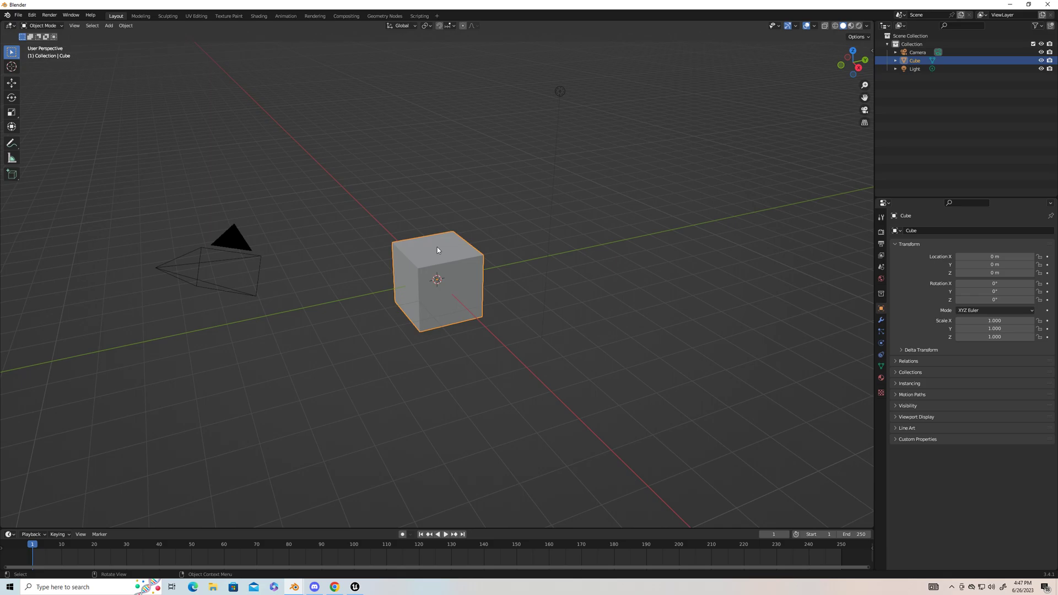
pyautogui.press('Delete')
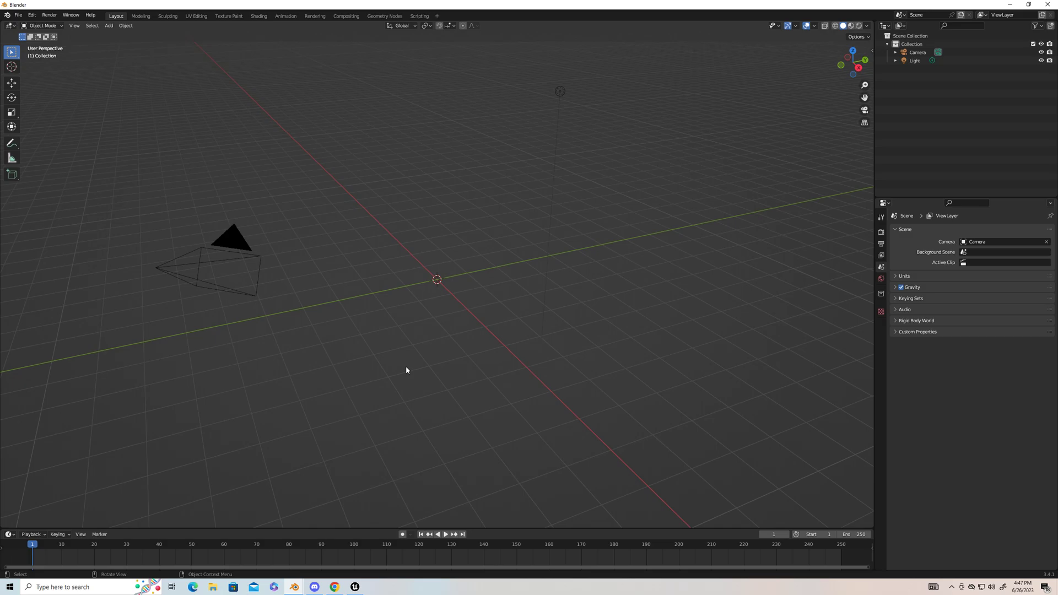
pyautogui.press('alt')
# Import SK_Character_Male_NoFace_01.FBX from E:\SyntyArms\Synty_Prototype_Arms as an FBX
pyautogui.click(18, 16)
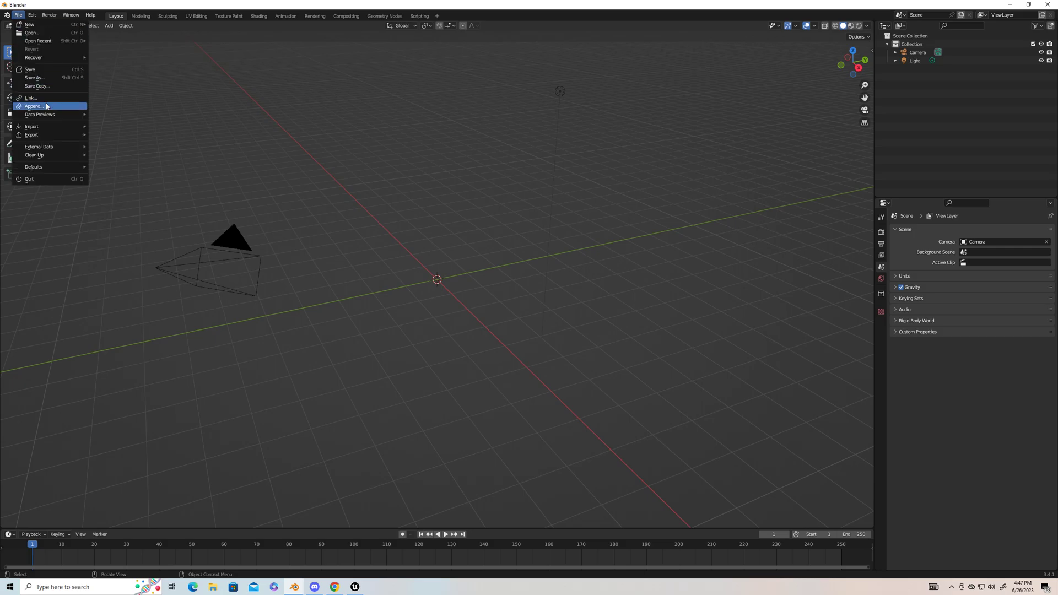
pyautogui.moveTo(48, 130)
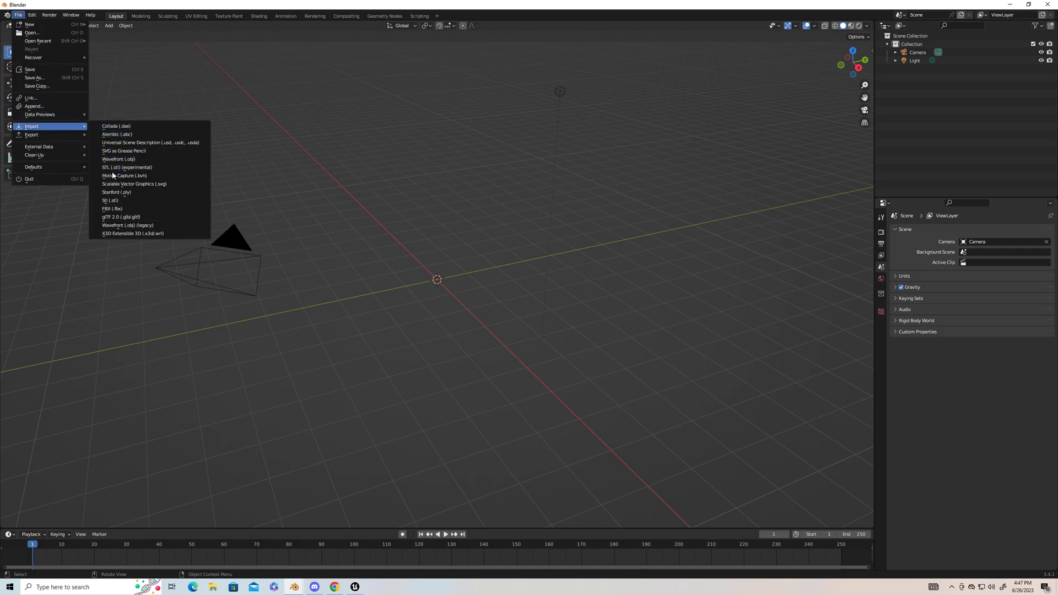
pyautogui.click(119, 209)
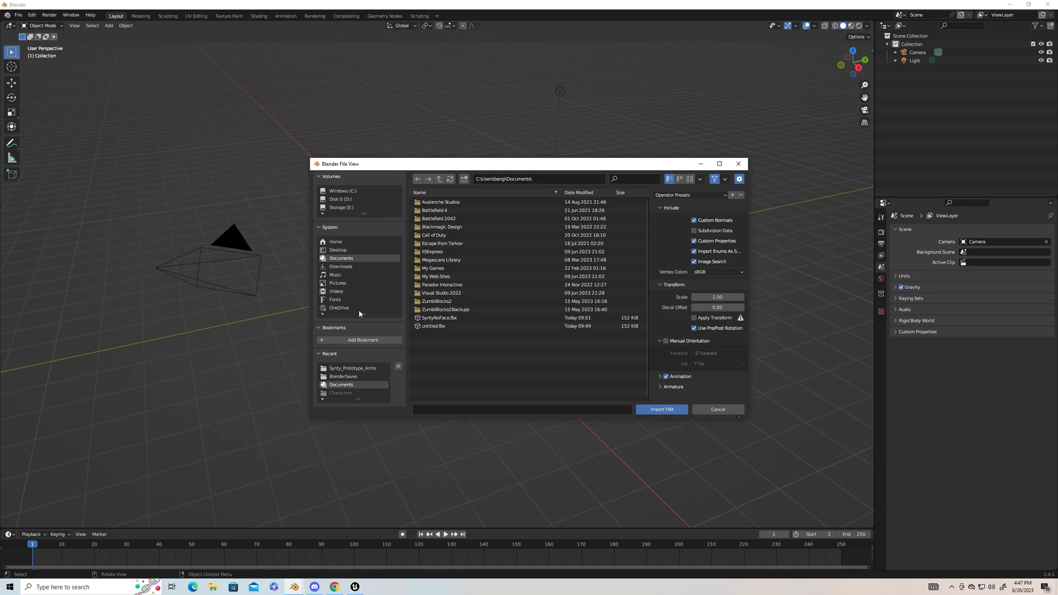
pyautogui.click(340, 208)
pyautogui.doubleClick(437, 280)
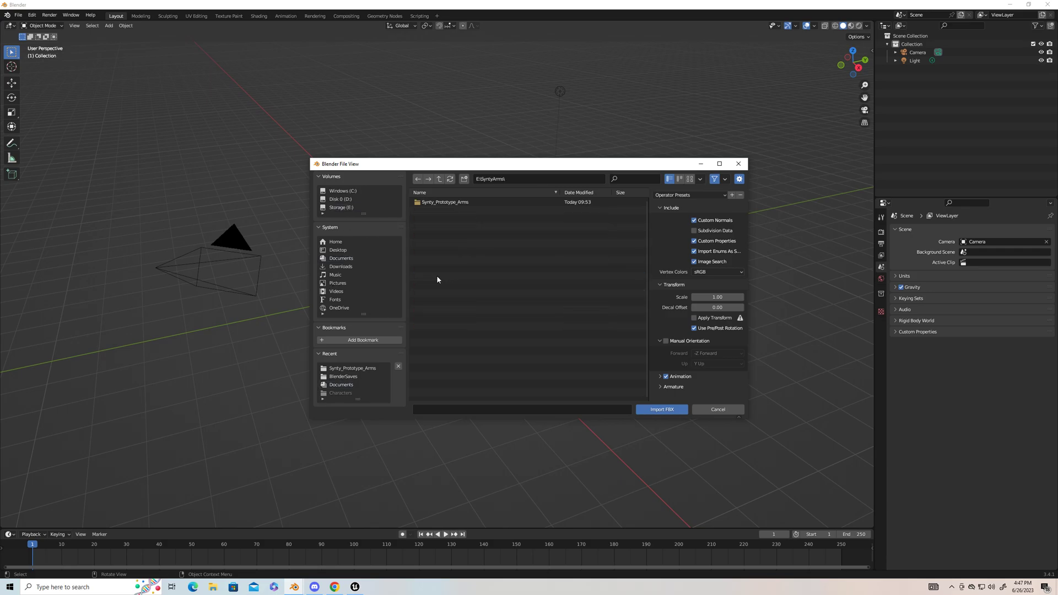
pyautogui.doubleClick(444, 203)
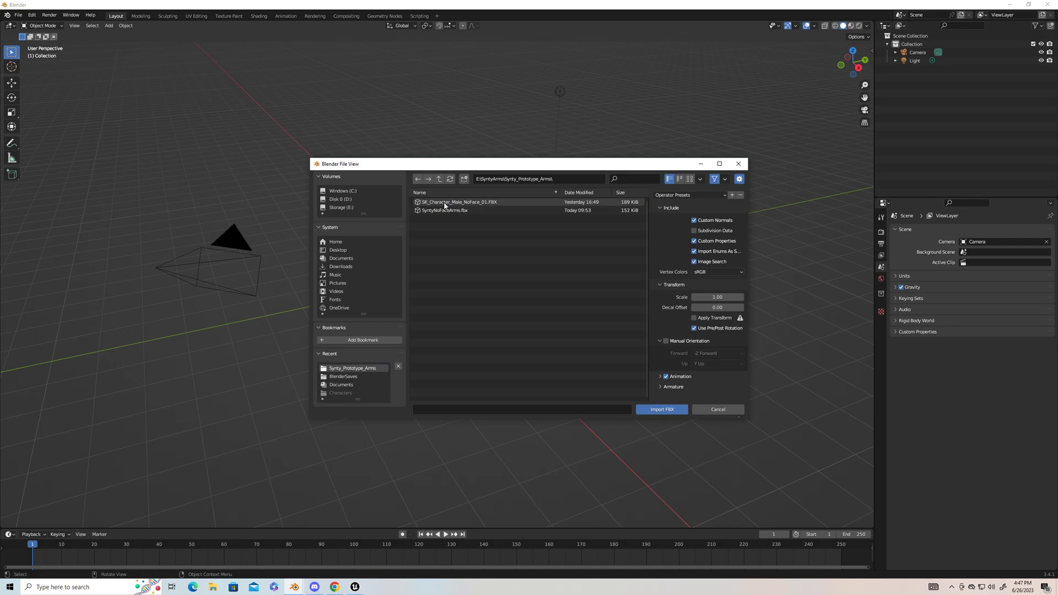
pyautogui.click(445, 204)
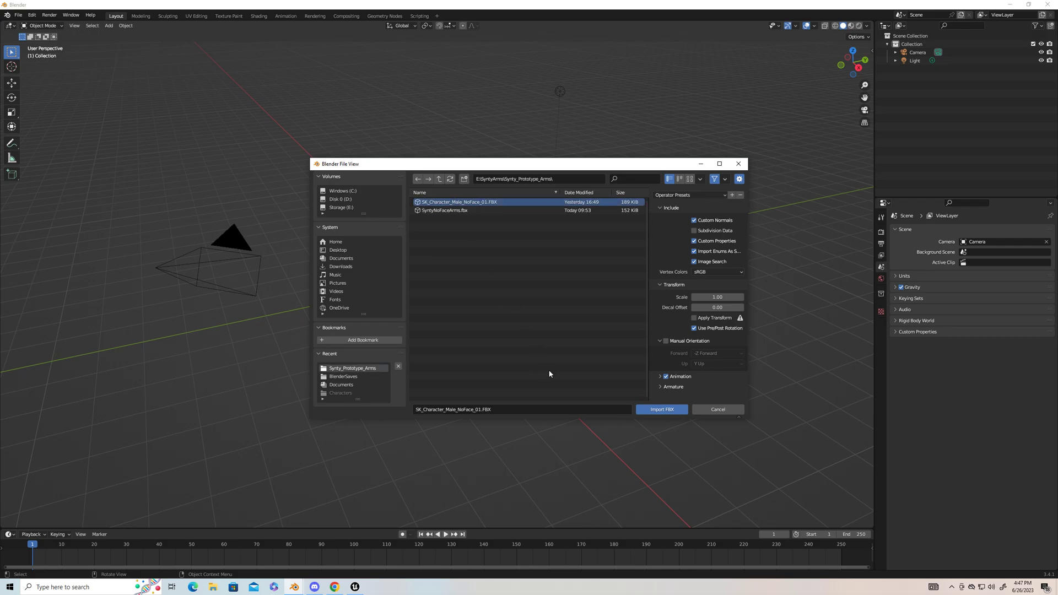
pyautogui.click(658, 410)
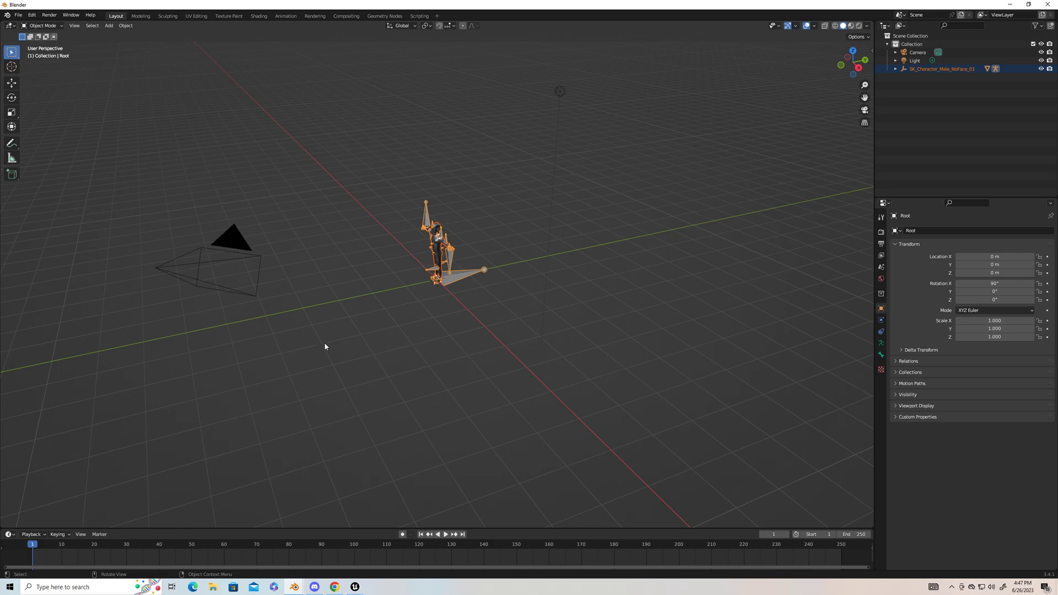
# Orbit, zoom and pan the viewport to frame the imported character front-on and up close
pyautogui.moveTo(325, 343); pyautogui.dragTo(394, 325, button='middle')
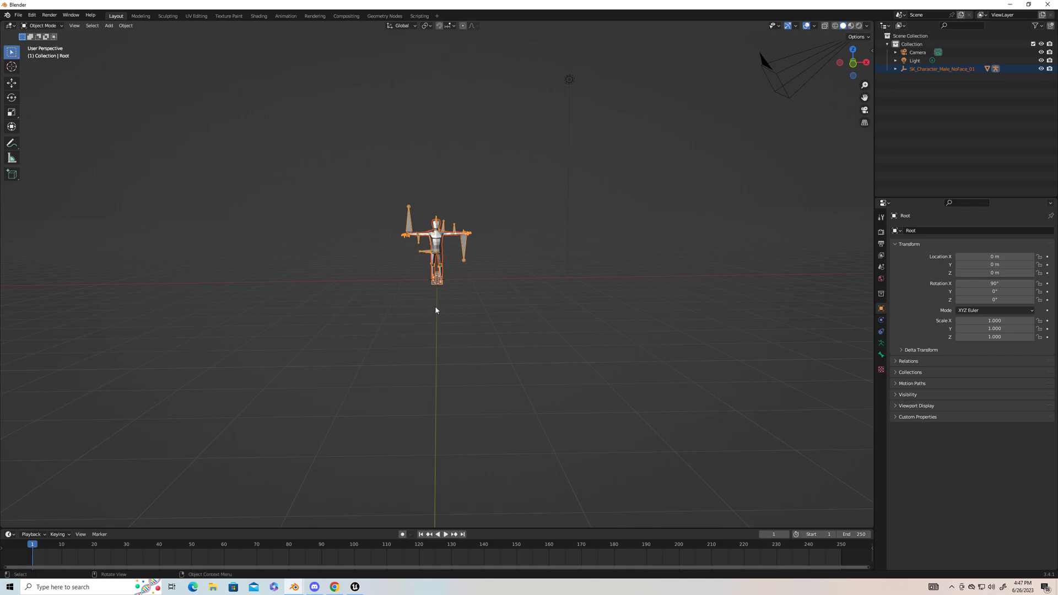
pyautogui.scroll(3, 435, 310)
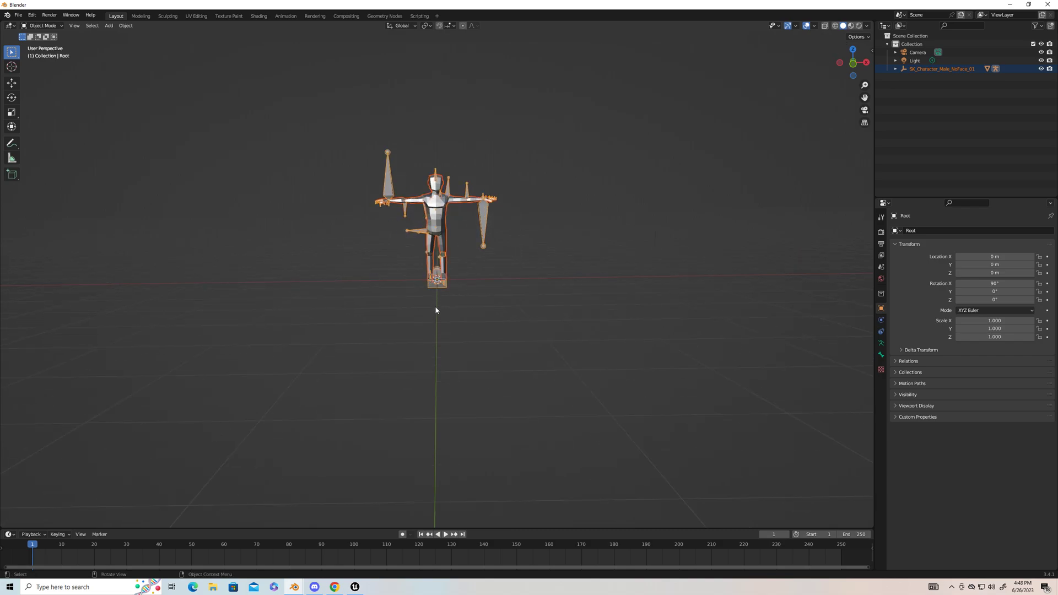
pyautogui.keyDown('shift'); pyautogui.moveTo(436, 321); pyautogui.dragTo(432, 342, button='middle'); pyautogui.keyUp('shift')
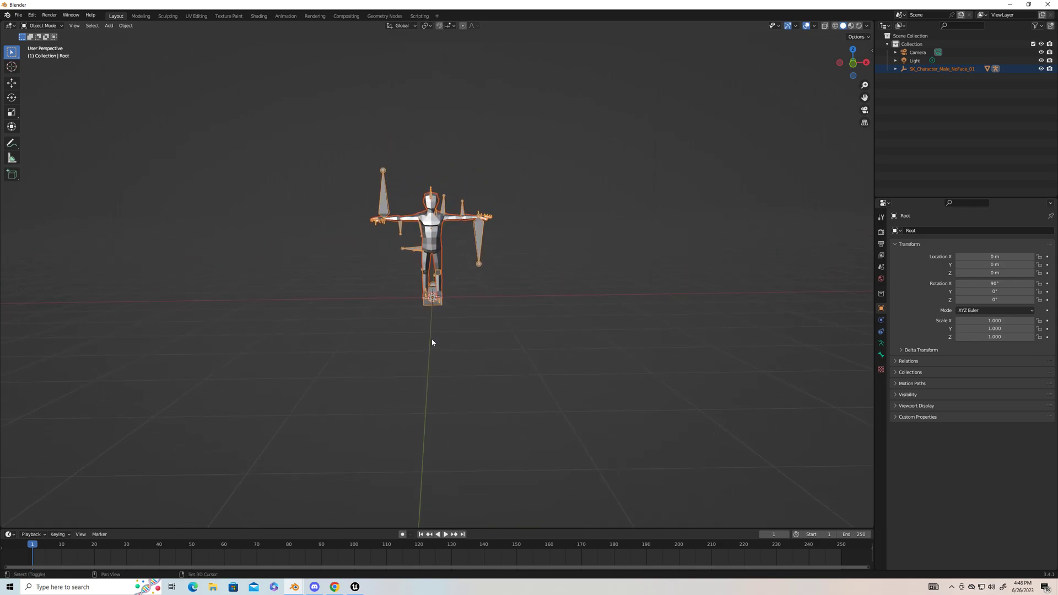
pyautogui.scroll(2, 432, 323)
pyautogui.scroll(1, 436, 314)
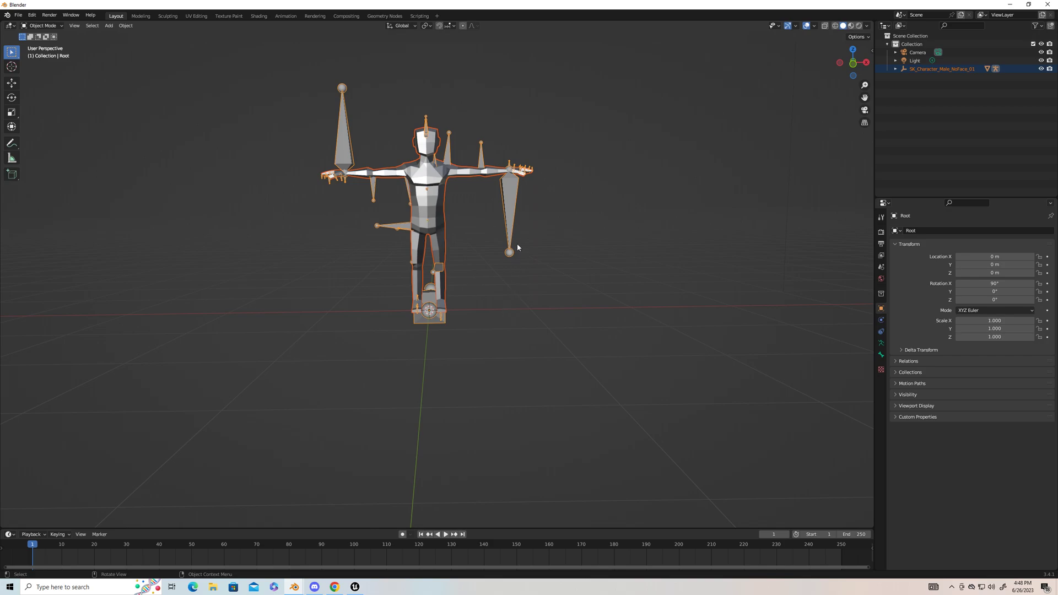
# Select the SK_Character_Male_NoFace_01.001 mesh under Root, enter Edit Mode and enable X-Ray
pyautogui.click(895, 69)
pyautogui.click(903, 77)
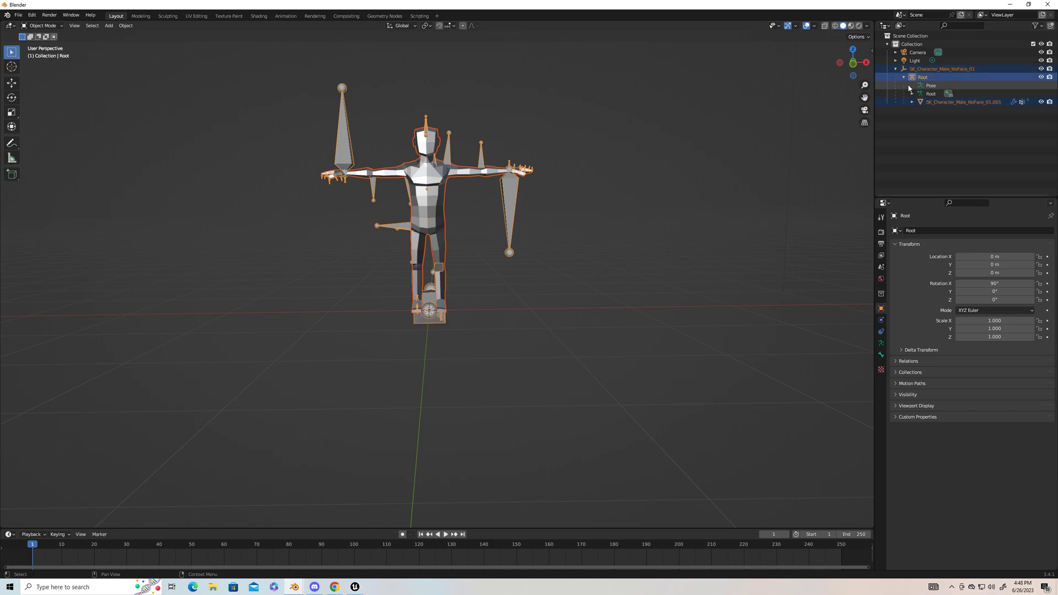
pyautogui.click(946, 103)
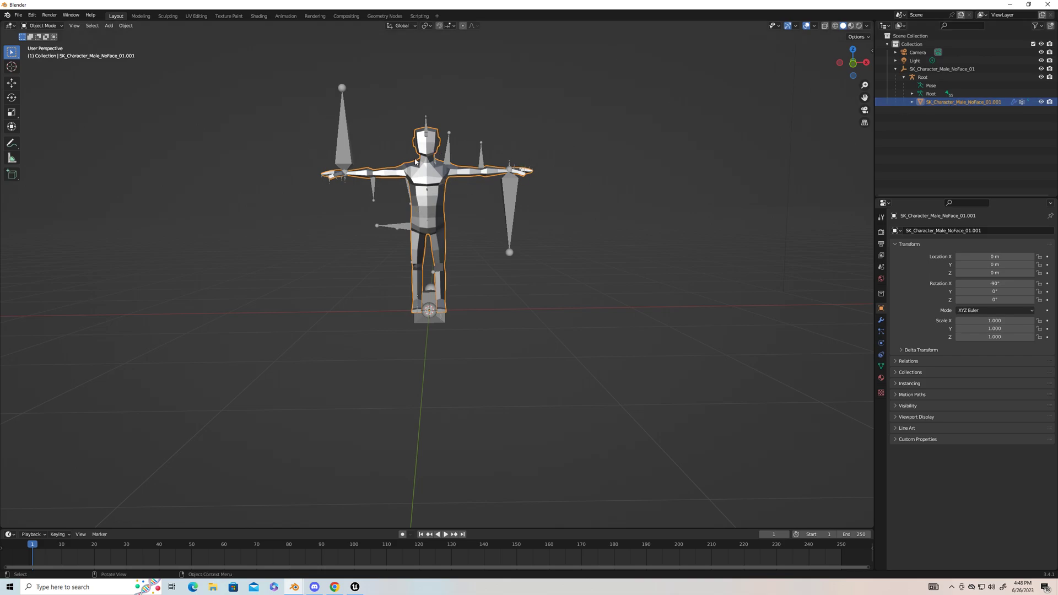
pyautogui.click(60, 26)
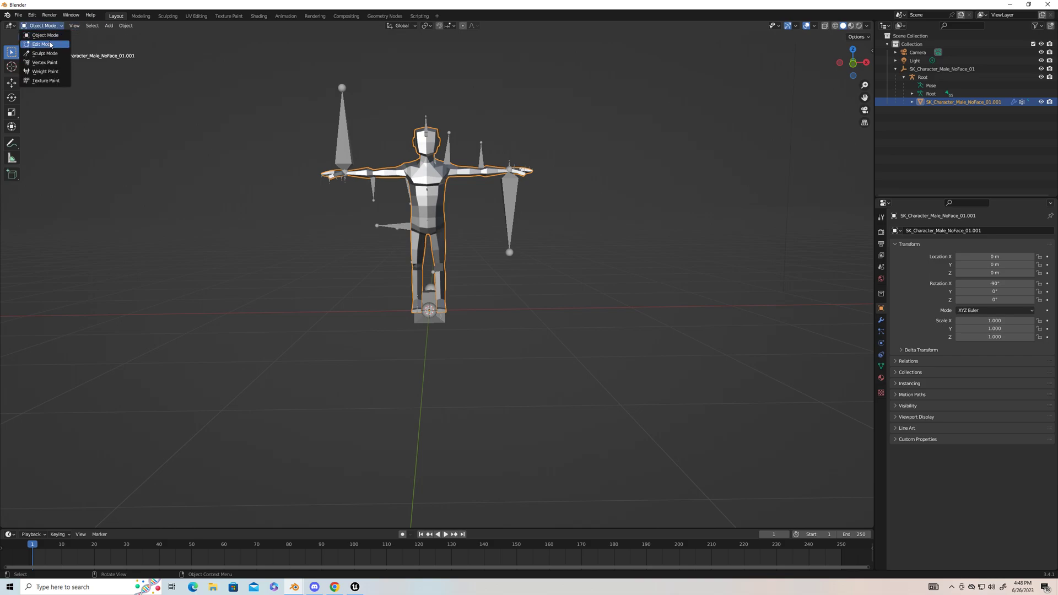
pyautogui.click(43, 44)
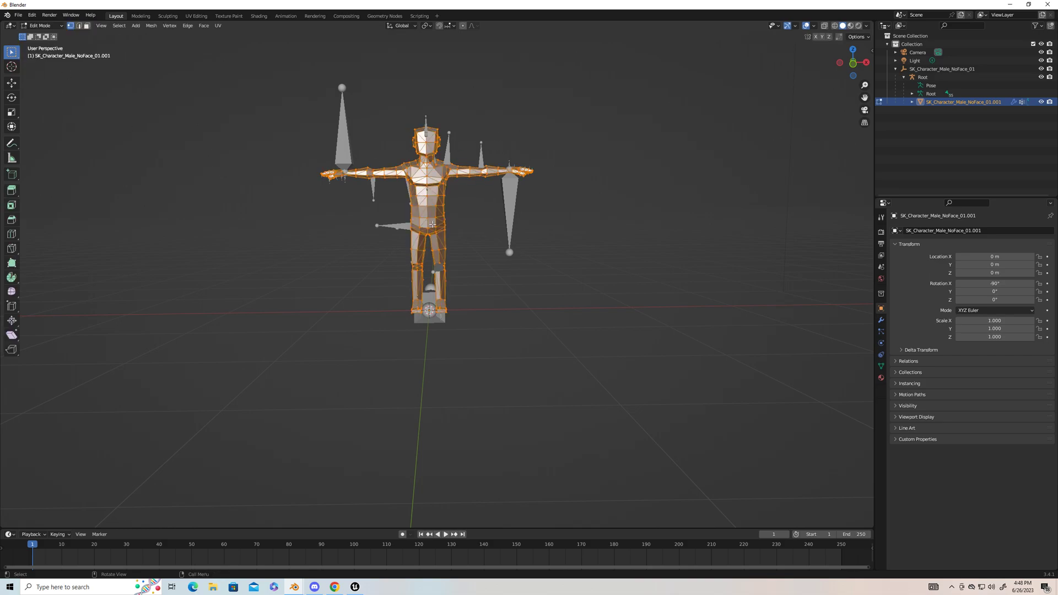
pyautogui.click(825, 26)
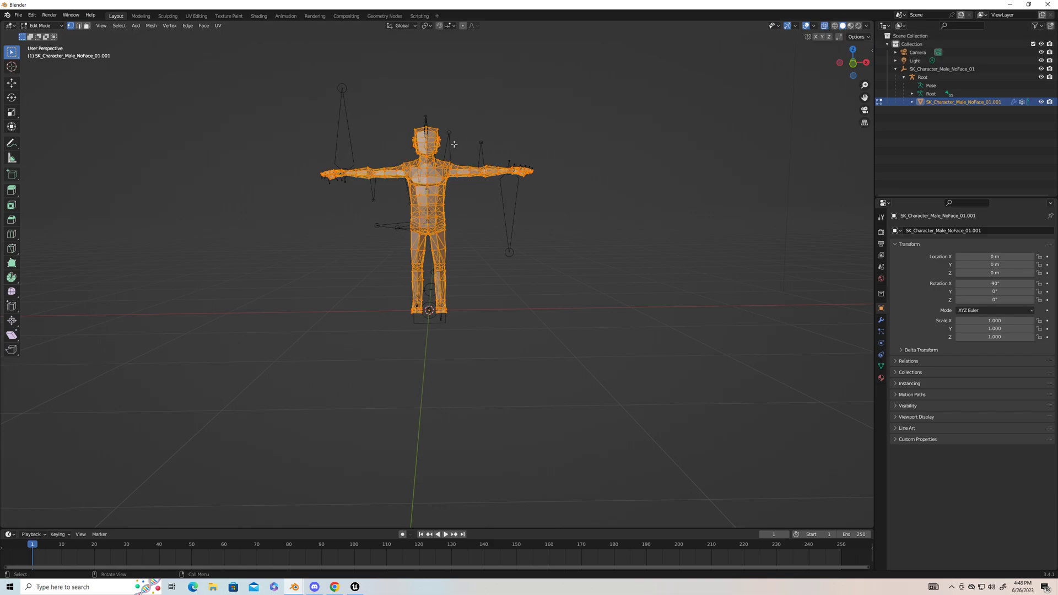
pyautogui.scroll(2, 504, 90)
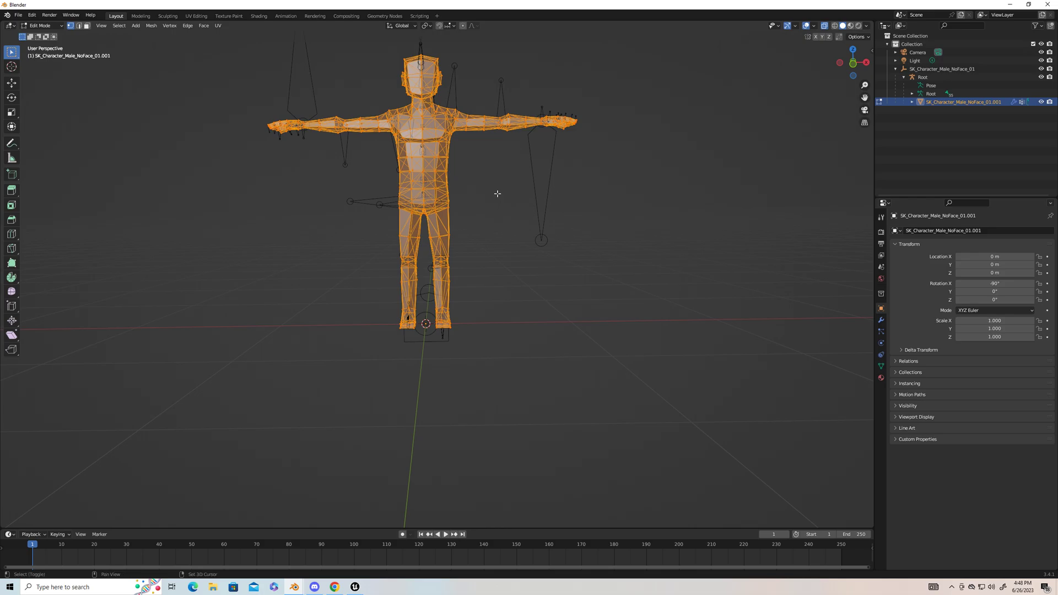
# Box-select the legs, torso and head of the mesh, leaving both arms unselected
pyautogui.keyDown('shift'); pyautogui.moveTo(498, 194); pyautogui.dragTo(509, 276, button='middle'); pyautogui.keyUp('shift')
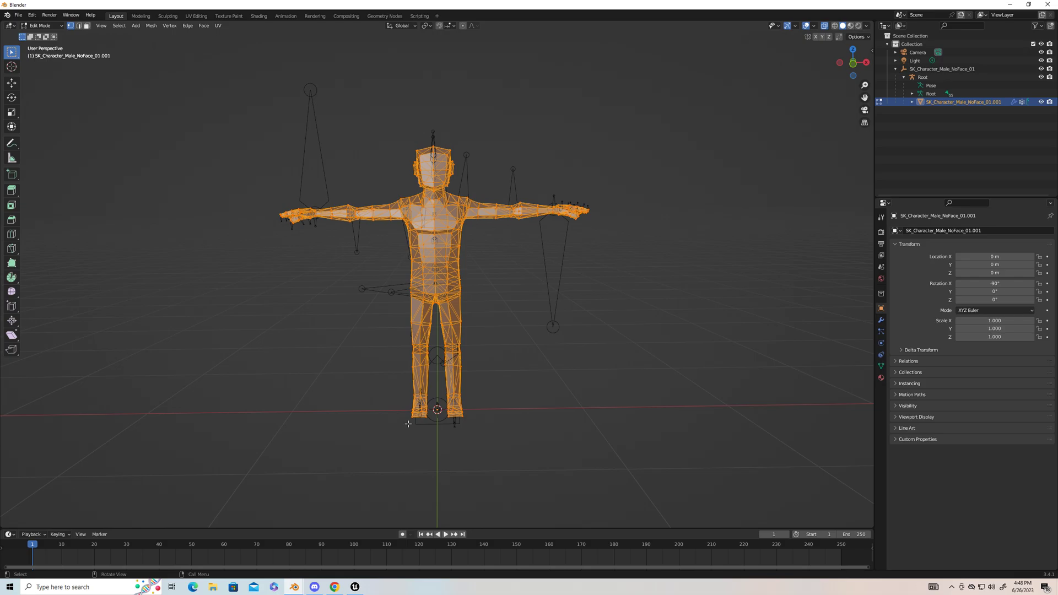
pyautogui.moveTo(407, 423); pyautogui.dragTo(458, 415)
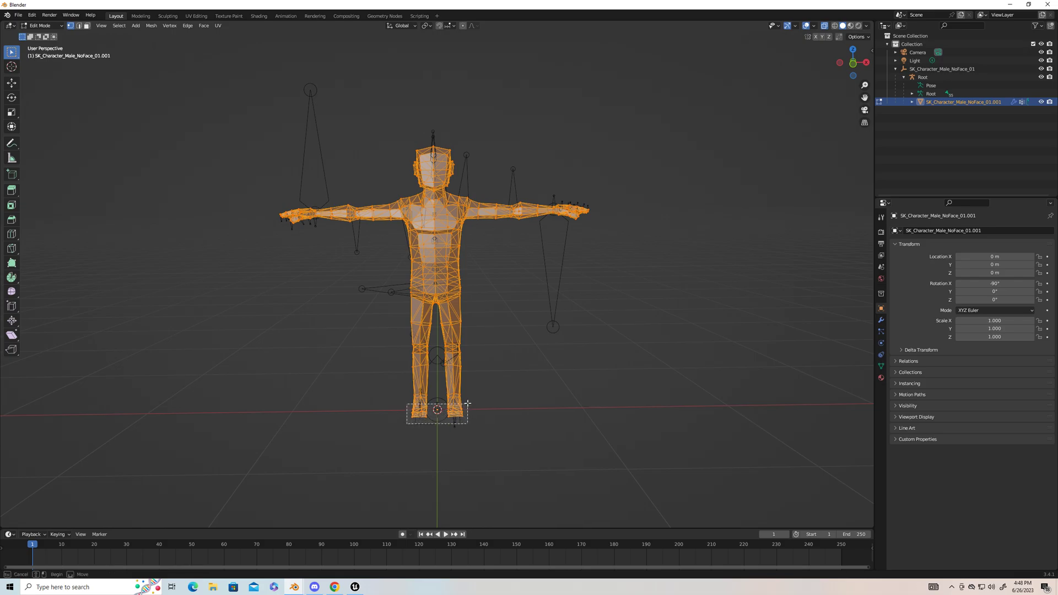
pyautogui.moveTo(468, 403); pyautogui.dragTo(466, 134)
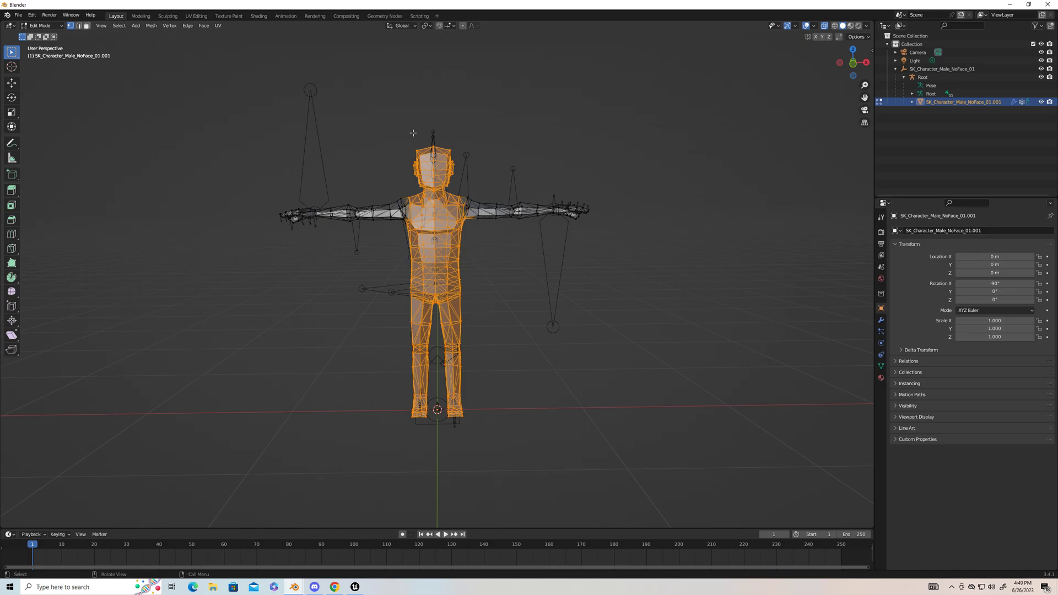
pyautogui.moveTo(407, 145); pyautogui.dragTo(464, 425)
# Delete the selected body faces, then box-select the remaining arm geometry
pyautogui.press('x')
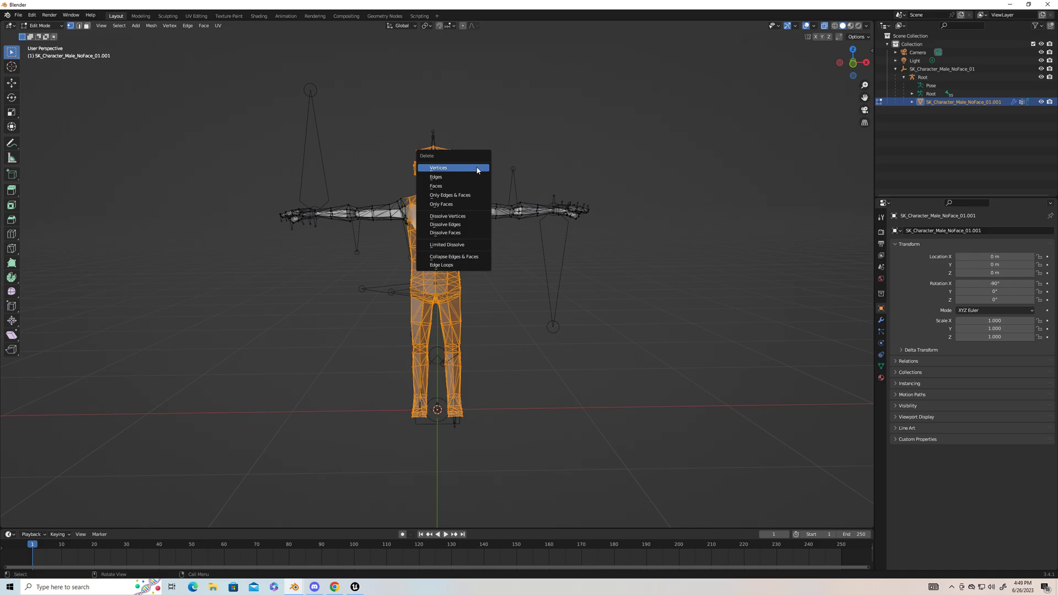
pyautogui.click(439, 188)
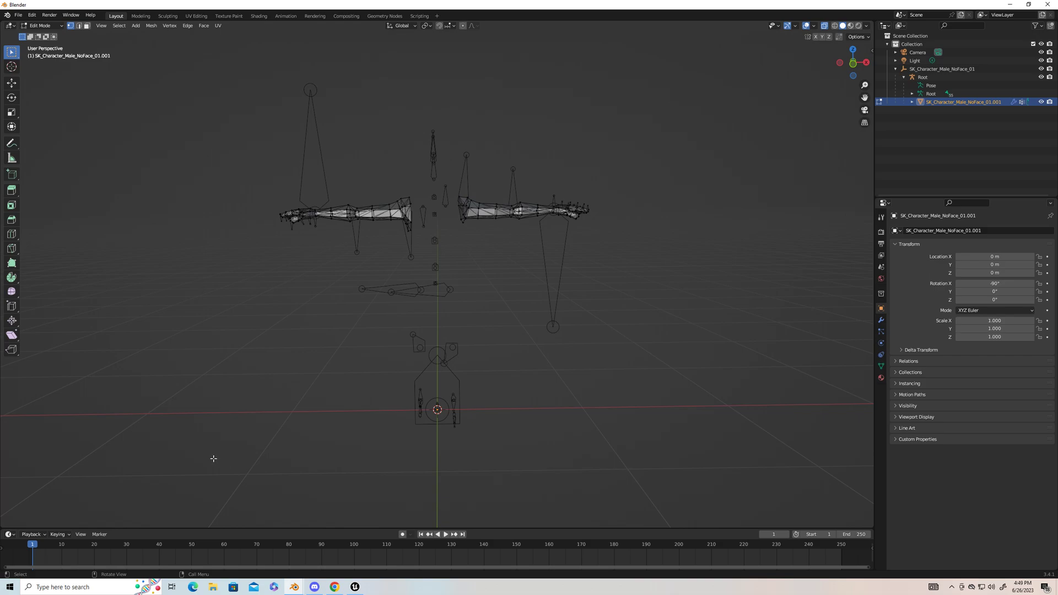
pyautogui.moveTo(214, 458); pyautogui.dragTo(668, 55)
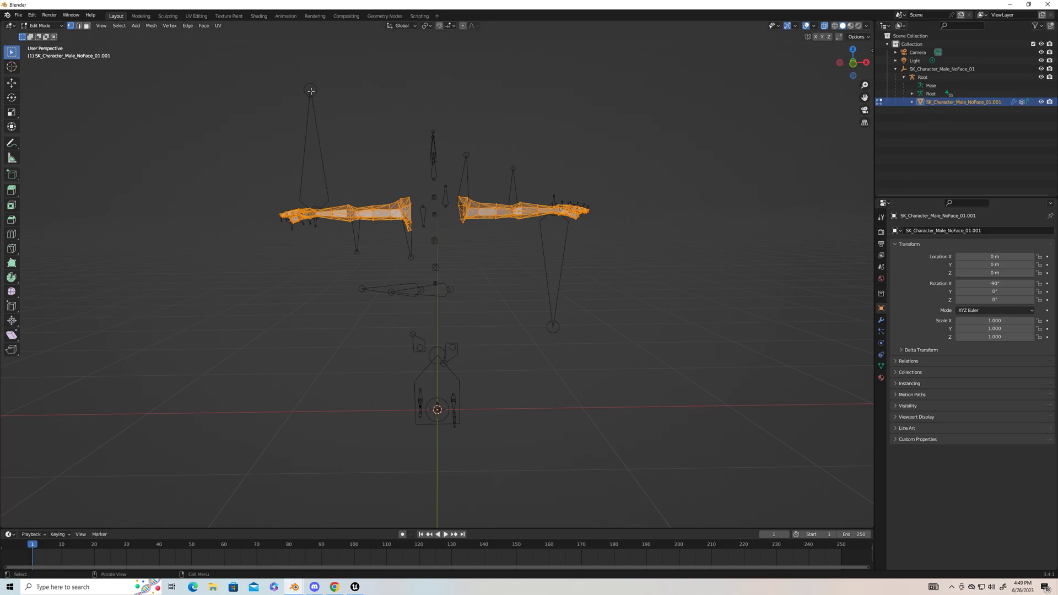
# Reselect the arms, switch back to Object Mode, and select the arms mesh with its armature
pyautogui.click(309, 157)
pyautogui.moveTo(247, 468); pyautogui.dragTo(616, 79)
pyautogui.click(40, 25)
pyautogui.click(55, 36)
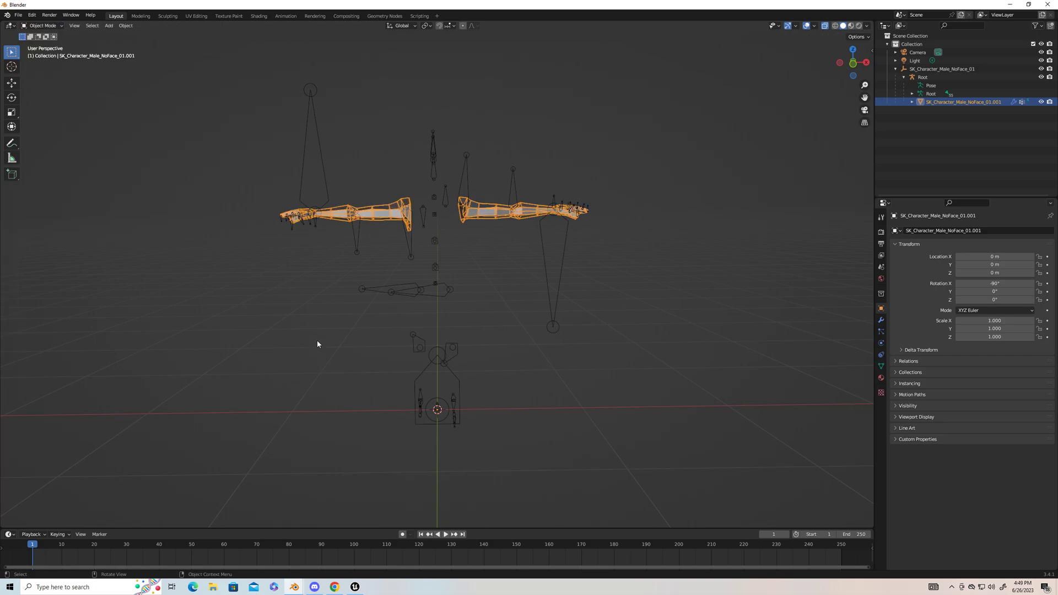
pyautogui.moveTo(234, 456); pyautogui.dragTo(668, 61)
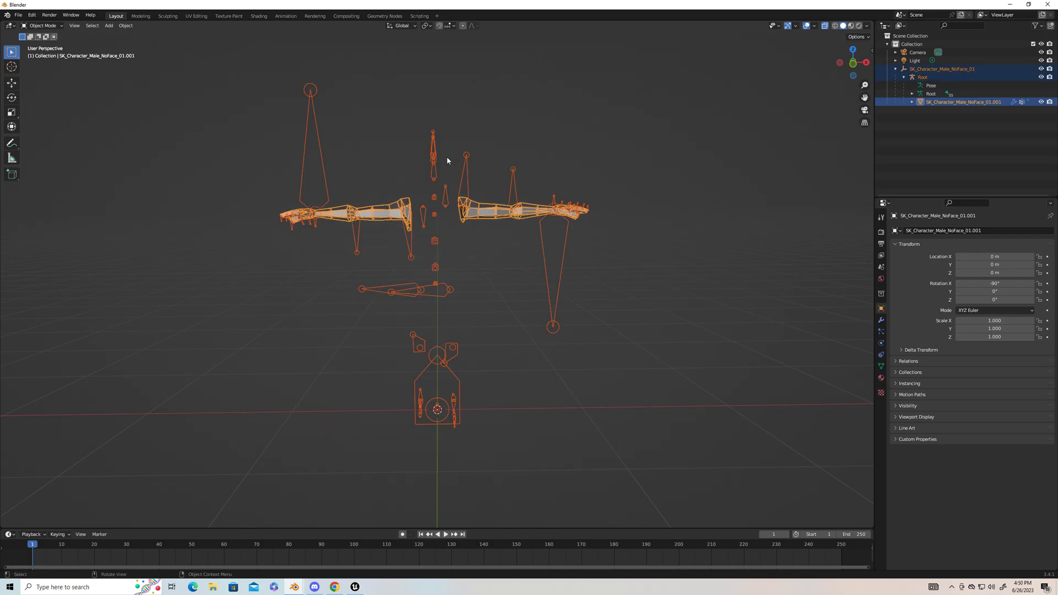
pyautogui.click(18, 16)
# Open the FBX exporter and name the output file Arms.fbx
pyautogui.moveTo(33, 134)
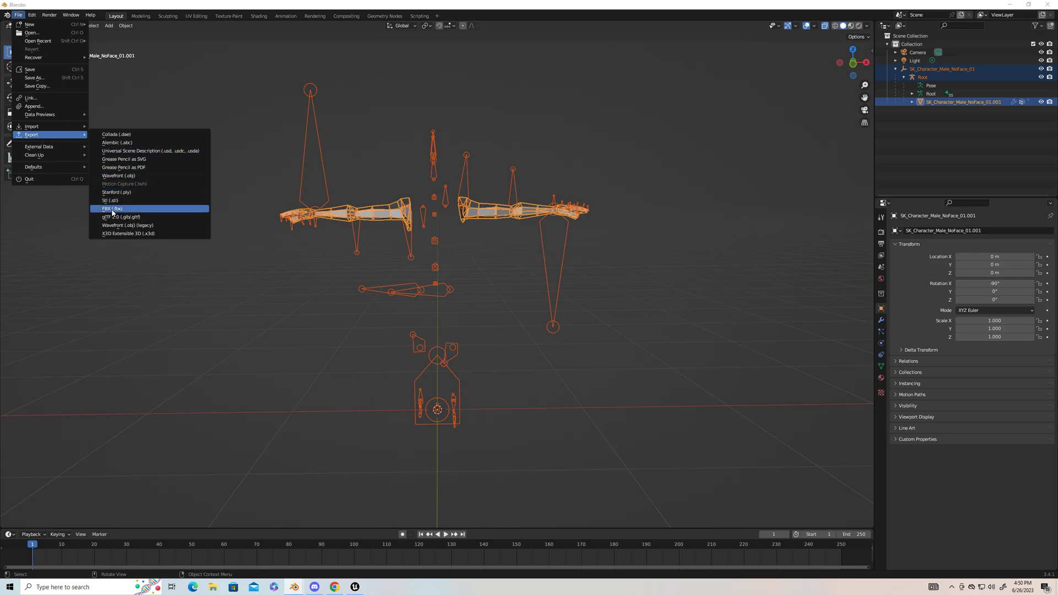
pyautogui.click(112, 210)
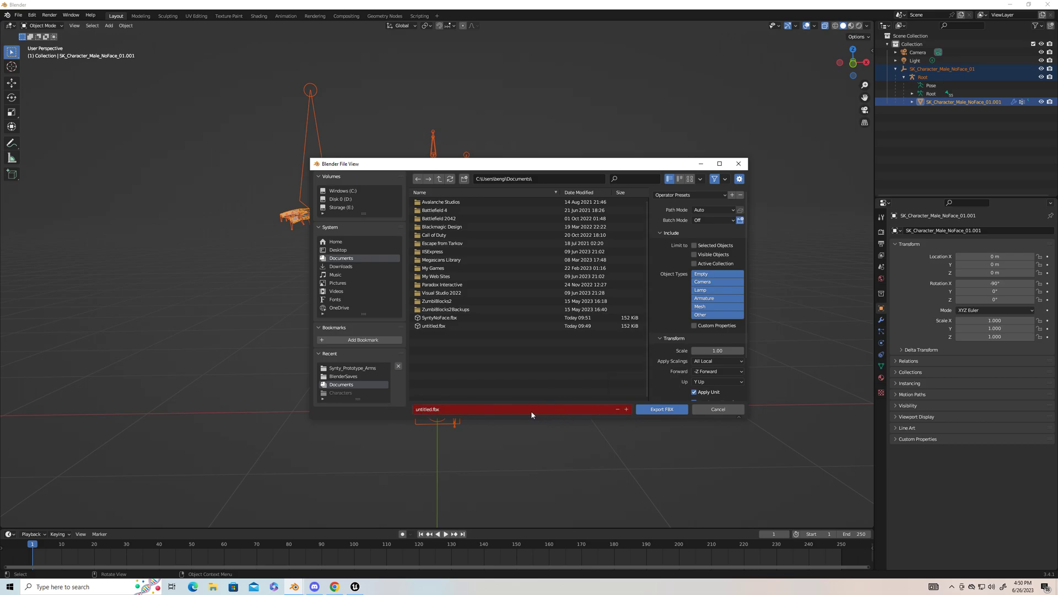
pyautogui.click(498, 410)
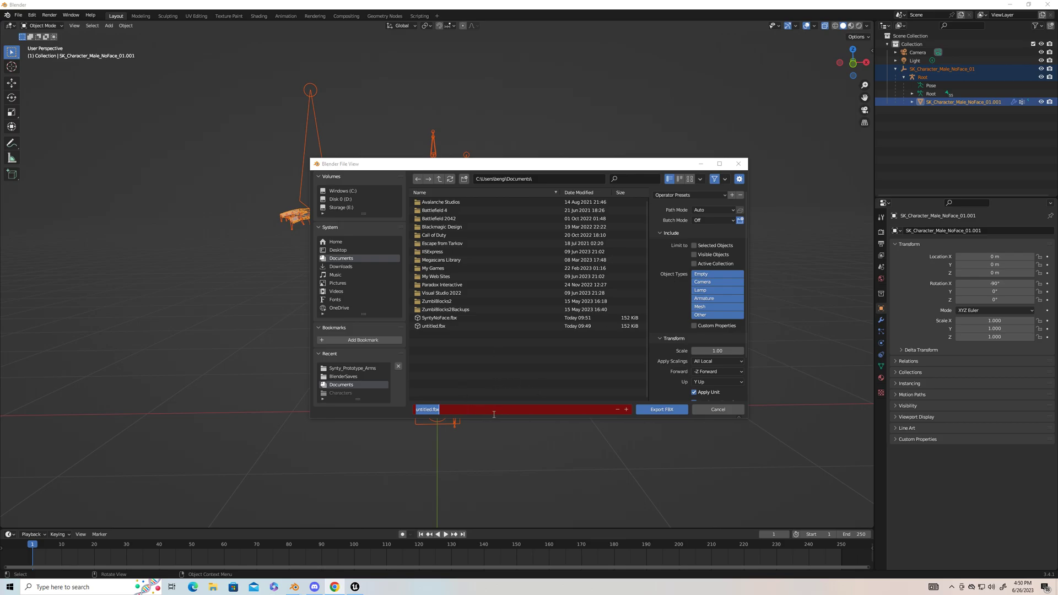
pyautogui.click(453, 411)
pyautogui.hotkey('ctrl', 'a')
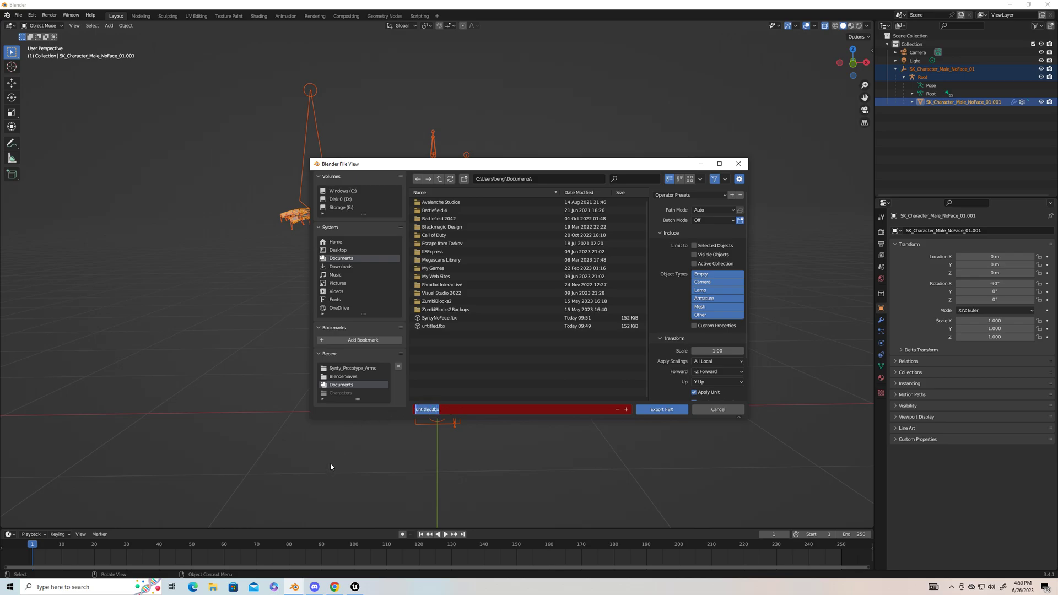
pyautogui.write('Fbx')
pyautogui.press('BackSpace')
pyautogui.press('BackSpace')
pyautogui.press('BackSpace')
pyautogui.write('Arms.fbx')
pyautogui.press('Return')
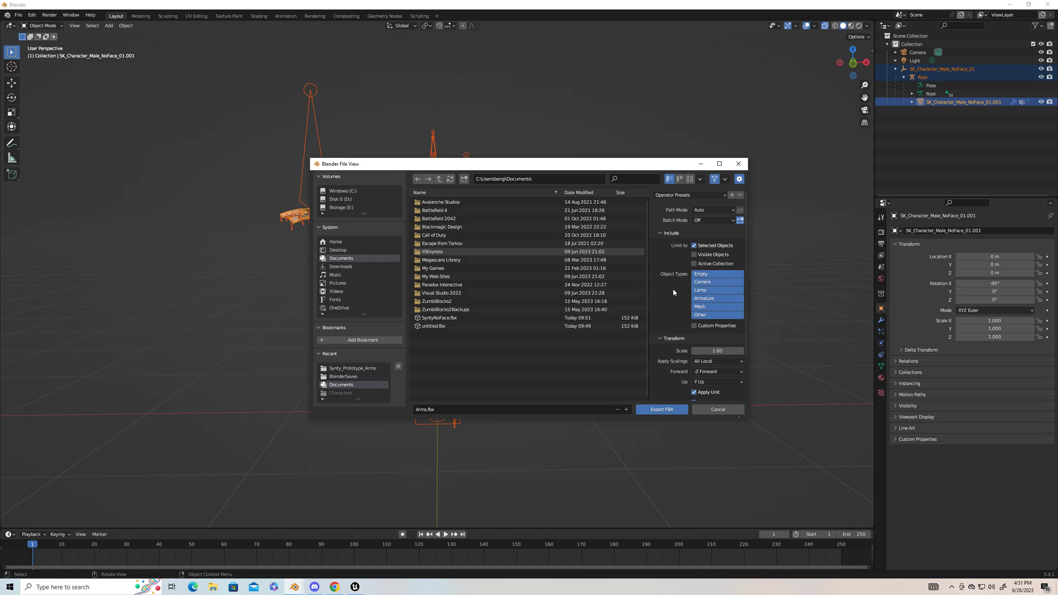
# Limit exported object types to Armature and Mesh, excluding Empty, Camera, Lamp and Other
pyautogui.scroll(-2, 673, 293)
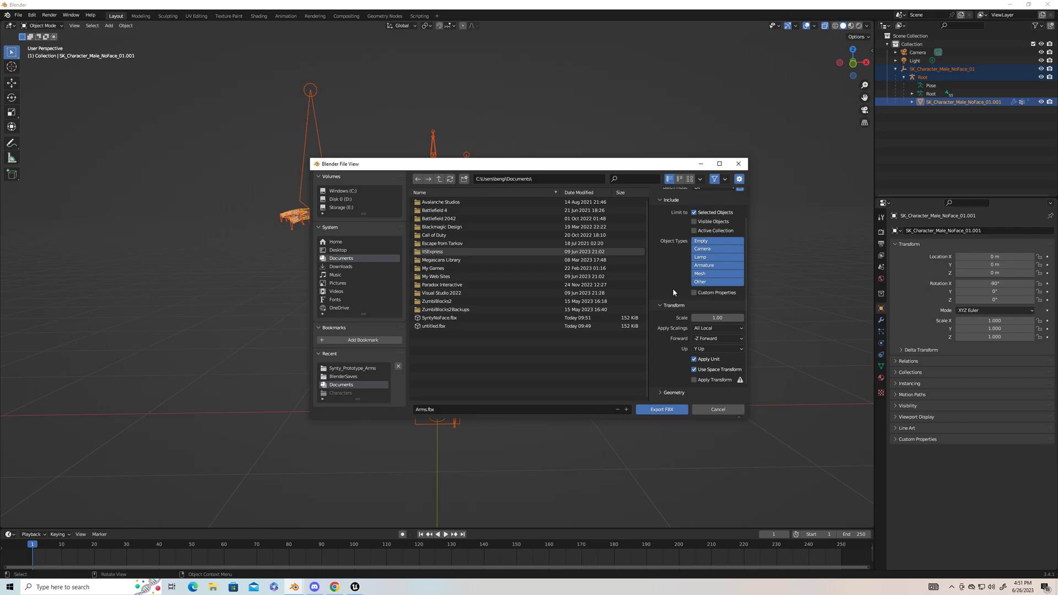
pyautogui.scroll(2, 673, 293)
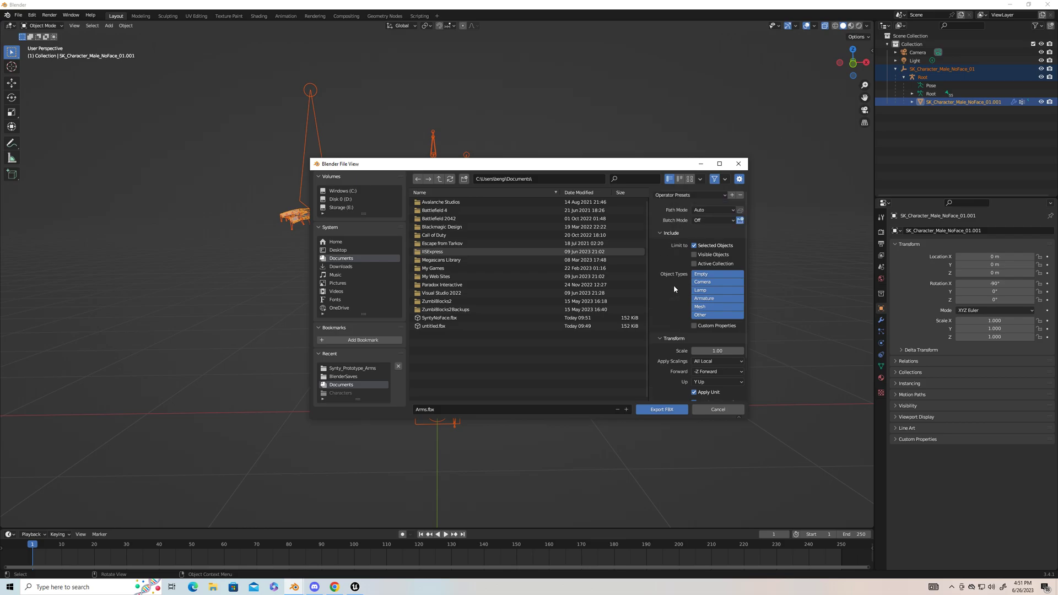
pyautogui.keyDown('shift'); pyautogui.click(704, 300); pyautogui.keyUp('shift')
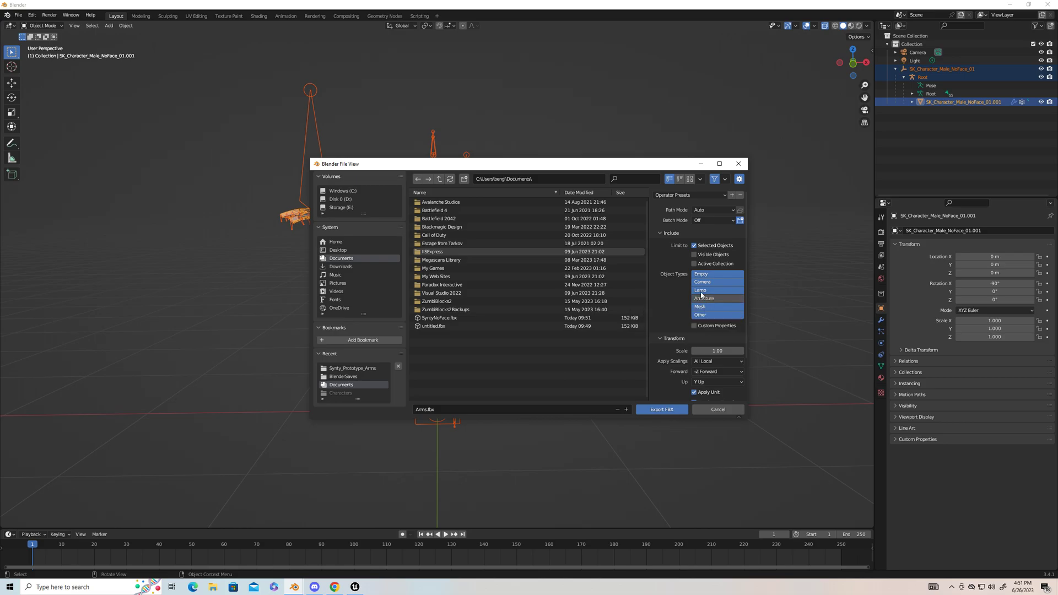
pyautogui.keyDown('shift'); pyautogui.click(705, 274); pyautogui.keyUp('shift')
pyautogui.keyDown('shift'); pyautogui.click(706, 282); pyautogui.keyUp('shift')
pyautogui.keyDown('shift'); pyautogui.click(706, 290); pyautogui.keyUp('shift')
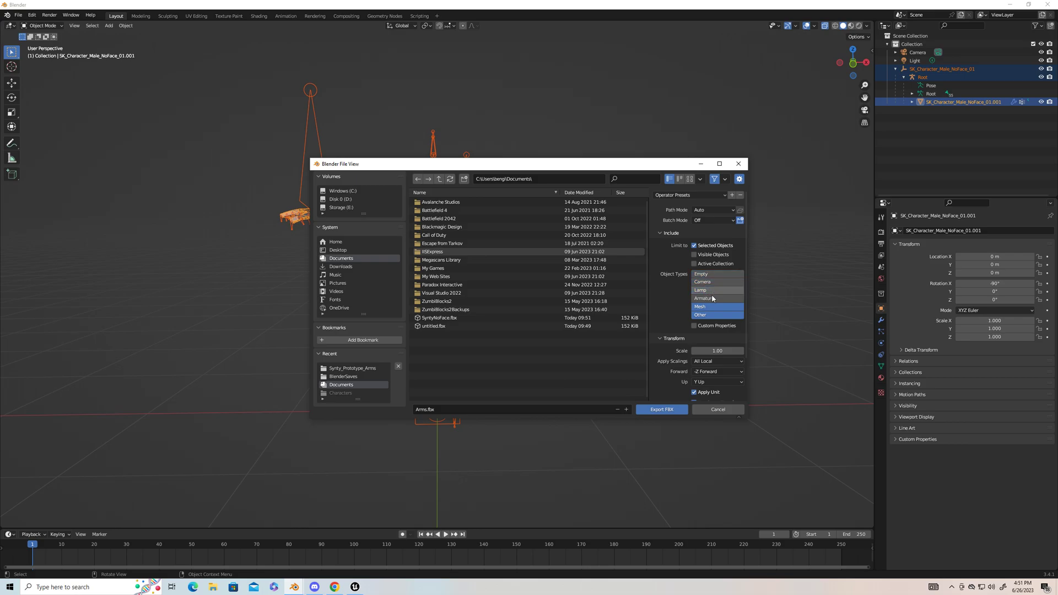
pyautogui.click(708, 299)
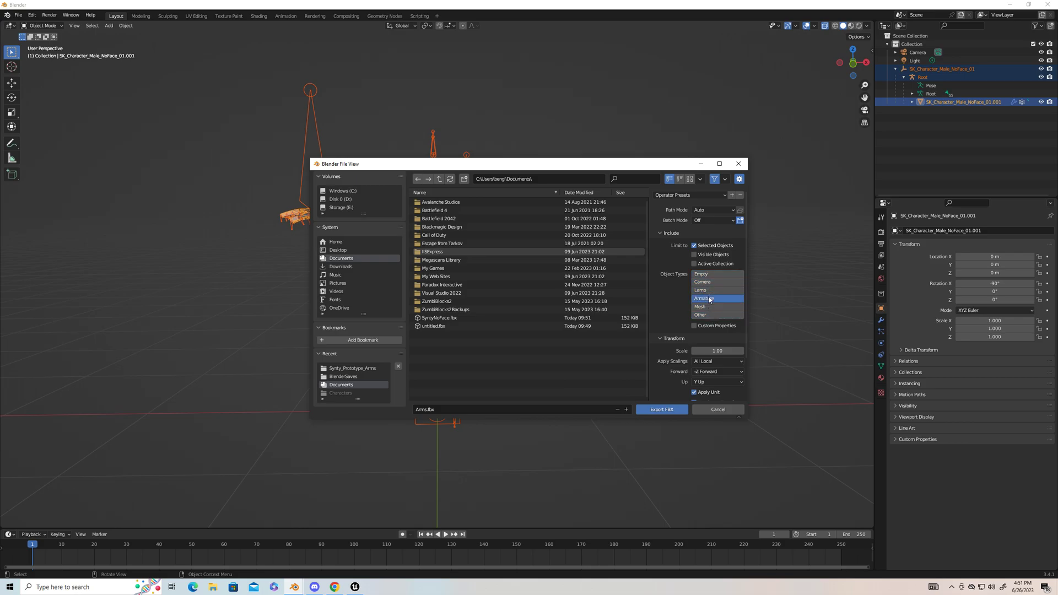
pyautogui.keyDown('shift'); pyautogui.click(711, 307); pyautogui.keyUp('shift')
# Set the FBX export Forward axis to X Forward and Up axis to Z Up
pyautogui.scroll(-1, 674, 342)
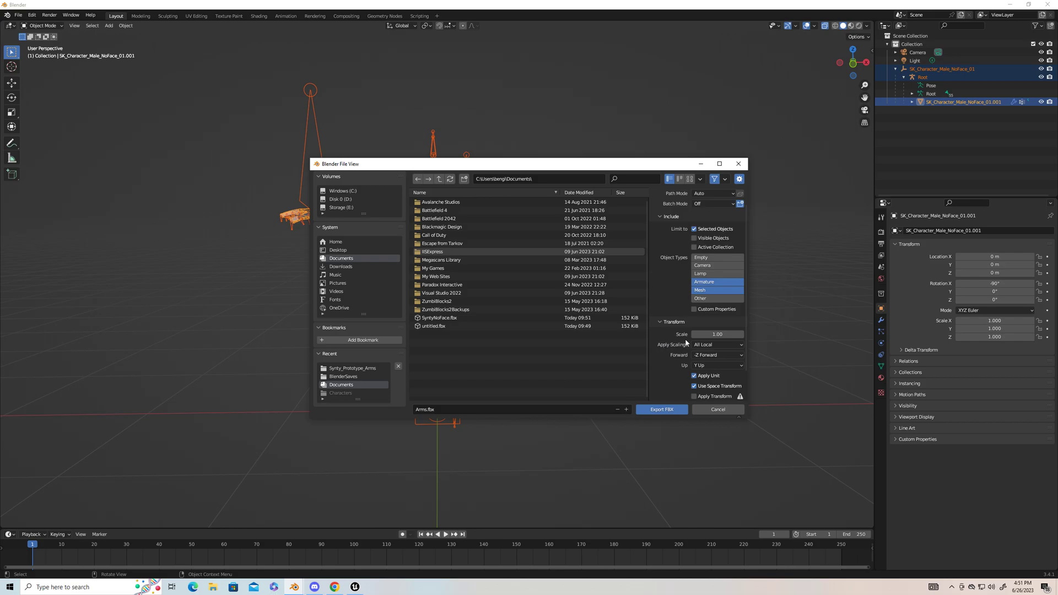
pyautogui.click(725, 356)
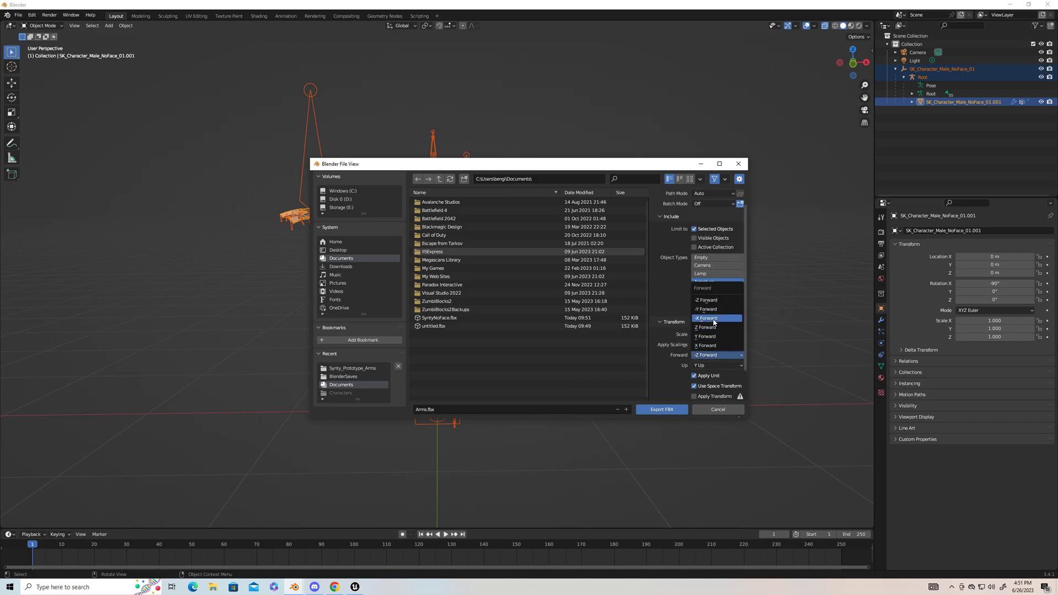
pyautogui.click(707, 346)
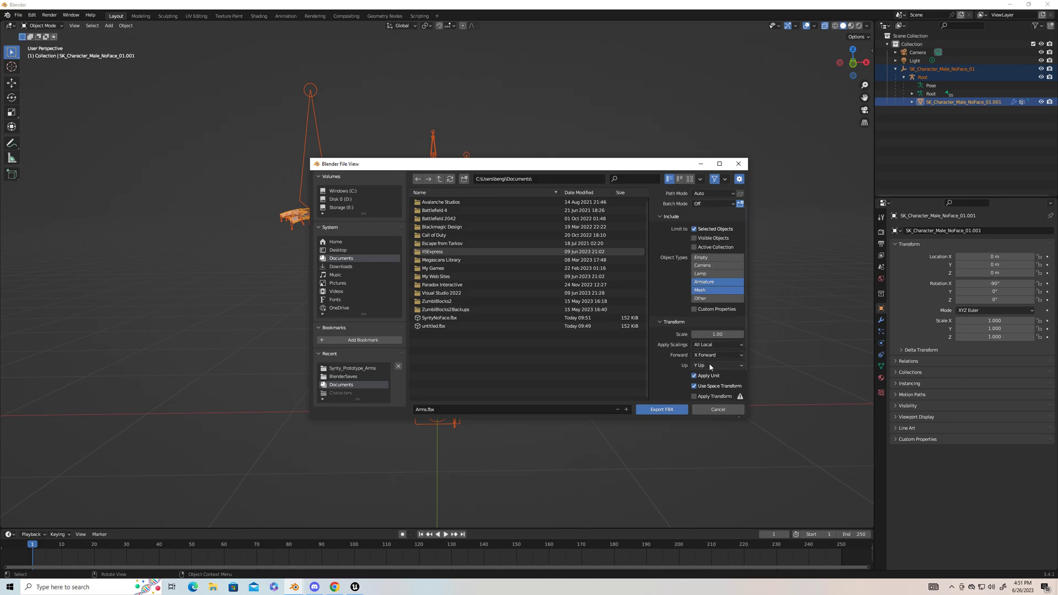
pyautogui.click(727, 365)
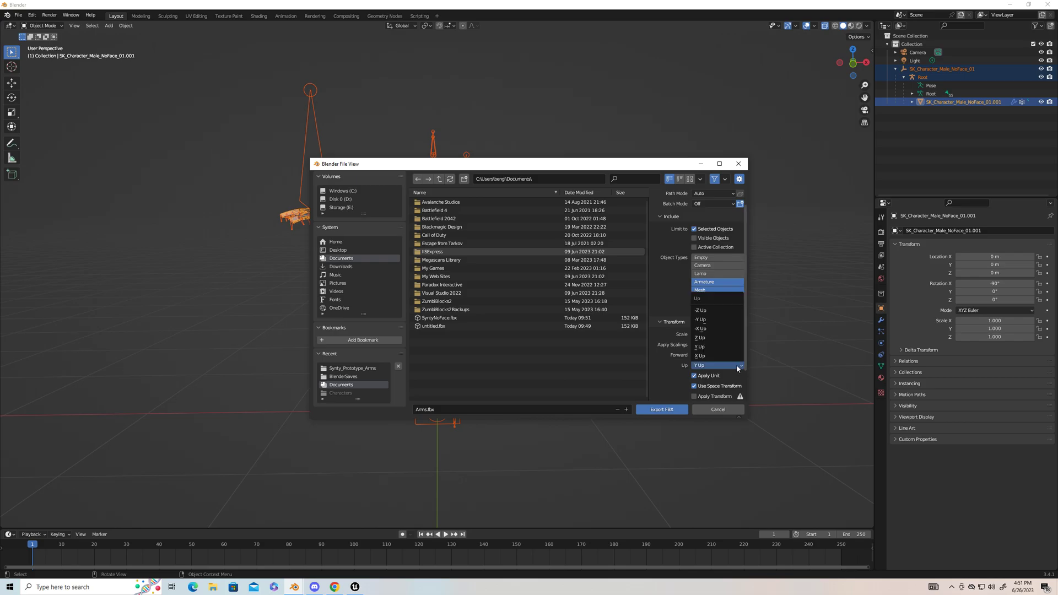
pyautogui.click(704, 338)
pyautogui.scroll(-2, 658, 365)
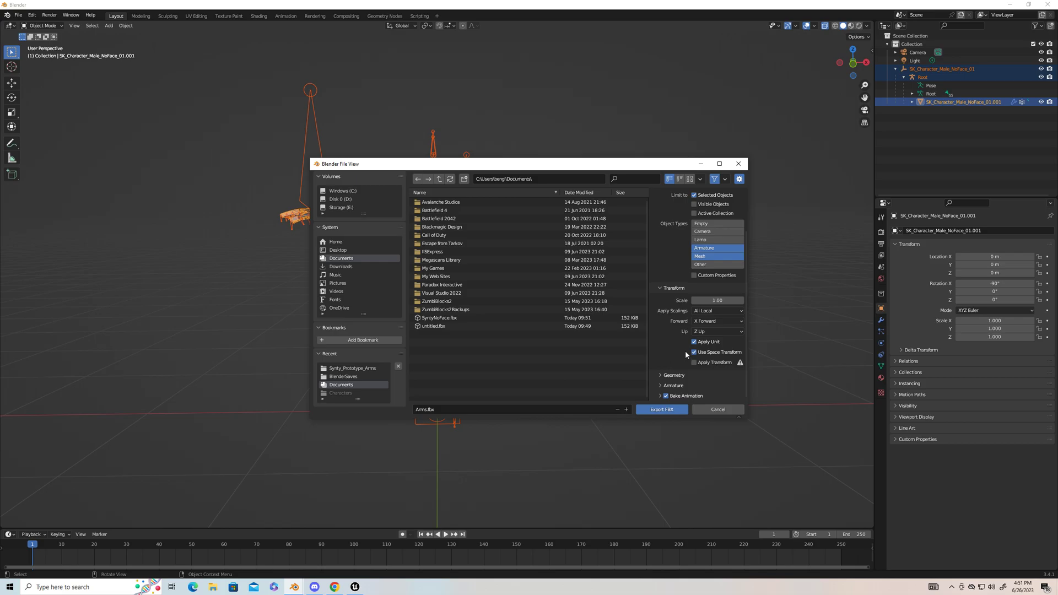
# Turn off Use Space Transform and set Geometry smoothing to Face for the FBX export
pyautogui.click(694, 352)
pyautogui.click(662, 377)
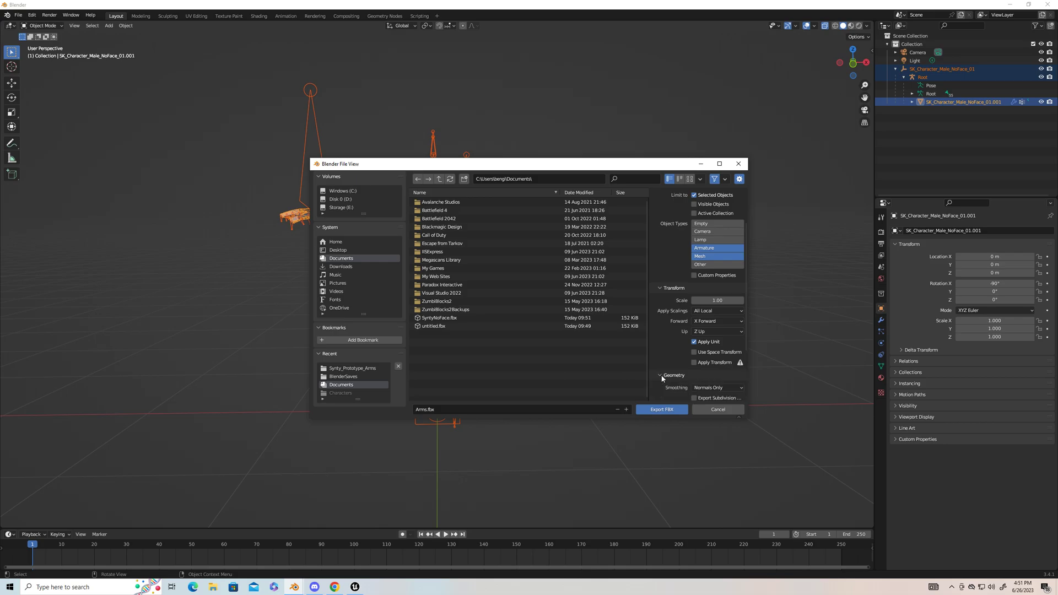
pyautogui.click(735, 387)
pyautogui.click(705, 368)
pyautogui.scroll(-5, 676, 372)
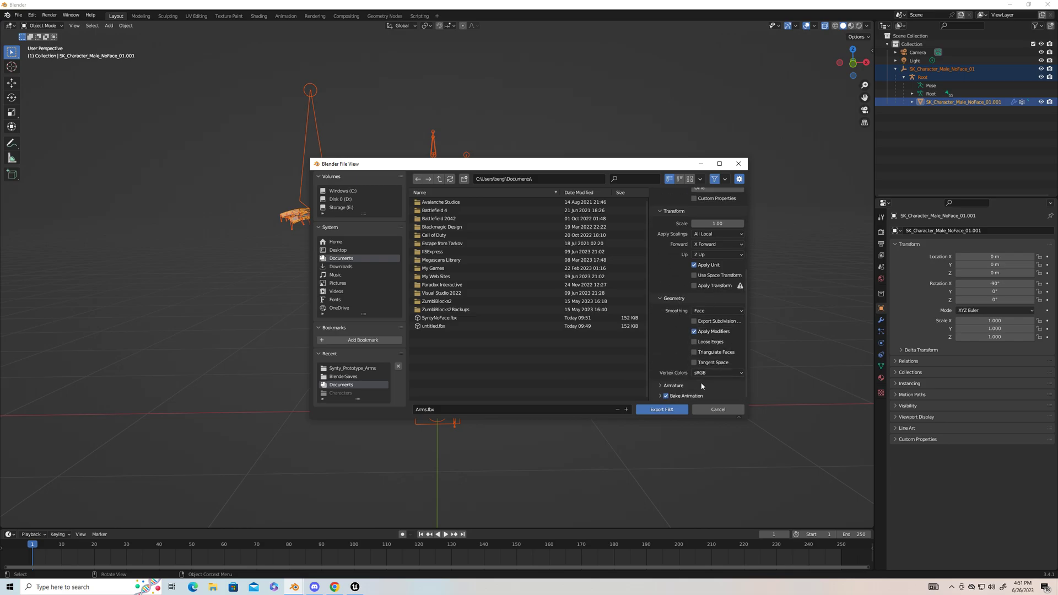
# Review the Armature export settings and export Arms.fbx
pyautogui.click(661, 385)
pyautogui.scroll(-2, 673, 370)
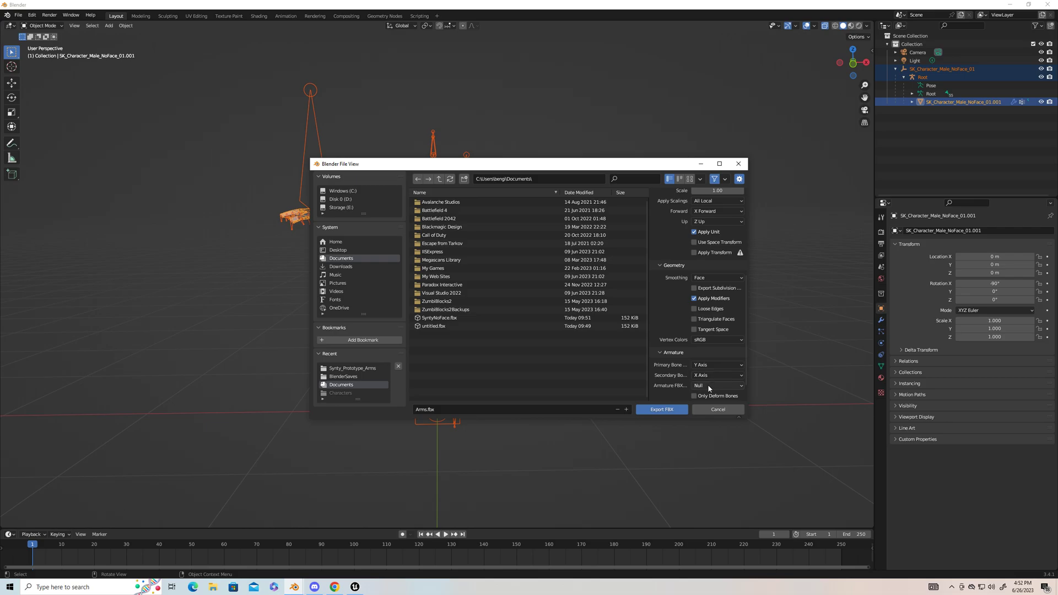
pyautogui.scroll(-1, 670, 385)
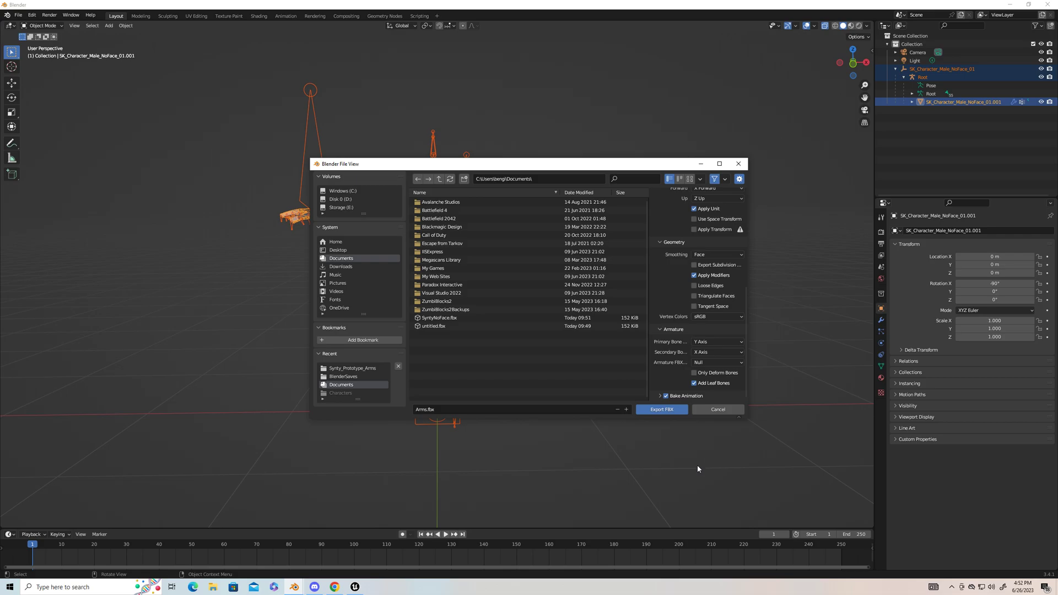
pyautogui.click(659, 412)
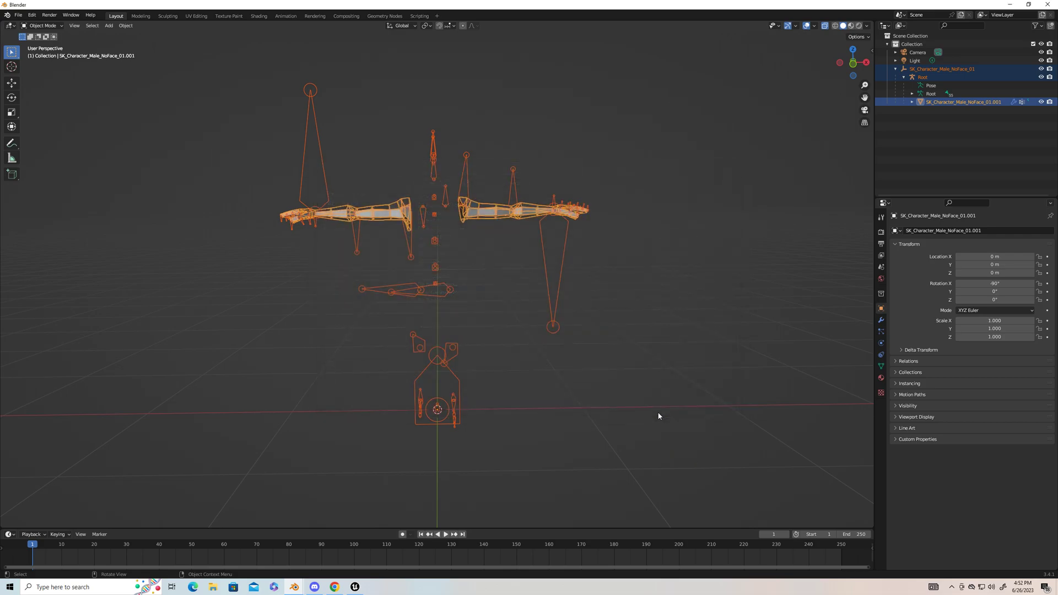
# Minimize Blender and bring Unreal Engine forward, scrolling its Characters folder
pyautogui.click(1010, 4)
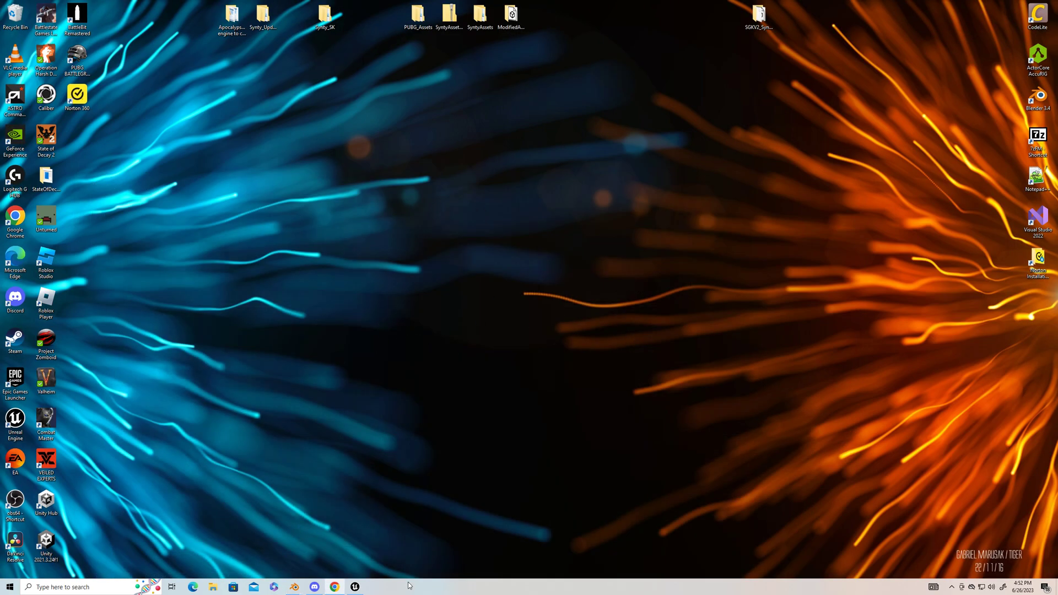
pyautogui.click(355, 586)
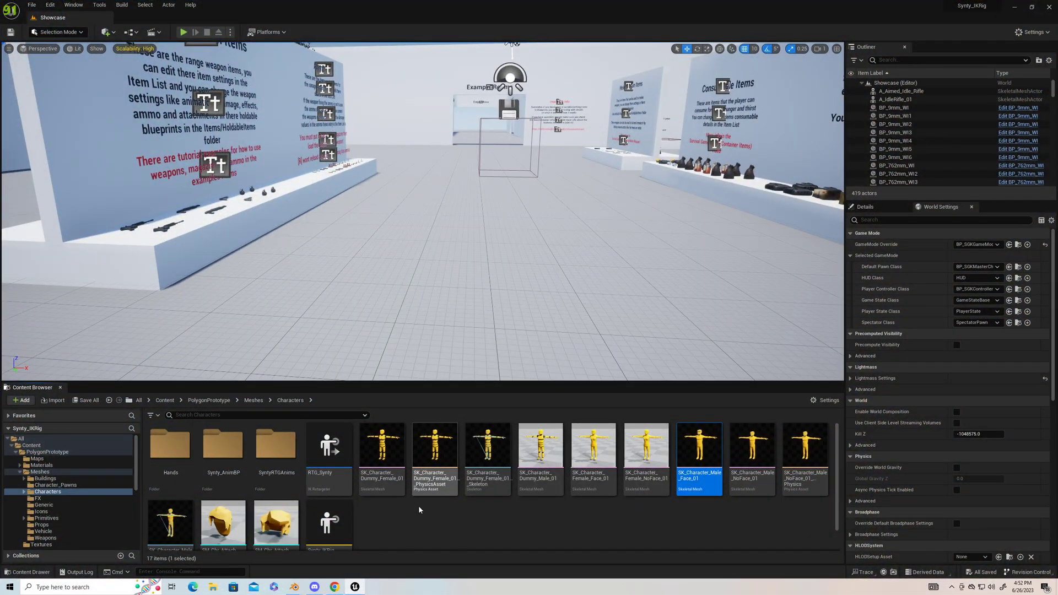
pyautogui.scroll(-1, 401, 530)
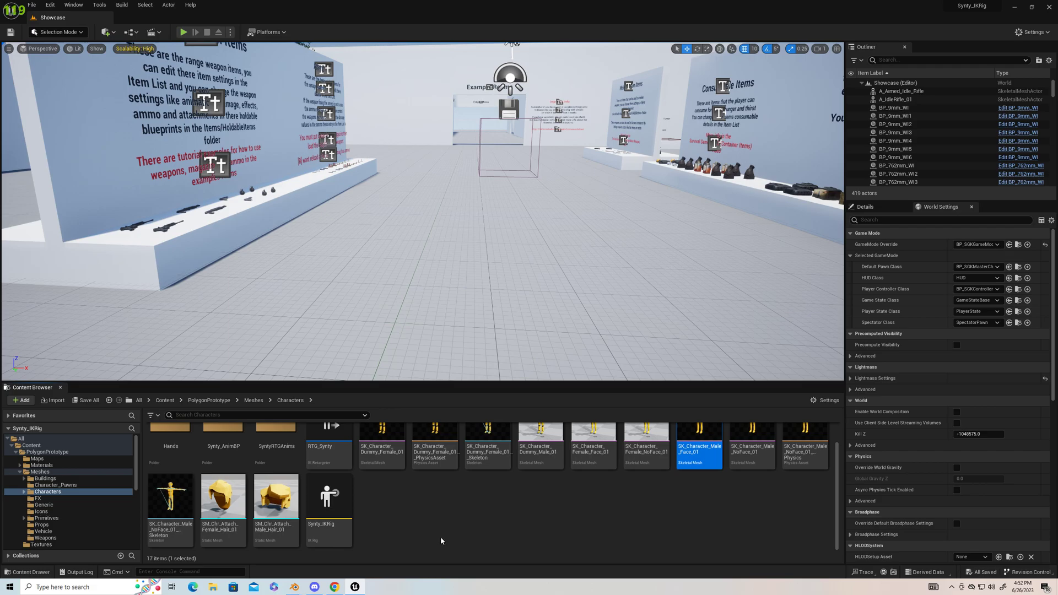
# Dismiss the Content Browser context menu and select SM_ShowcaseFloor in the level
pyautogui.rightClick(400, 531)
pyautogui.press('Escape')
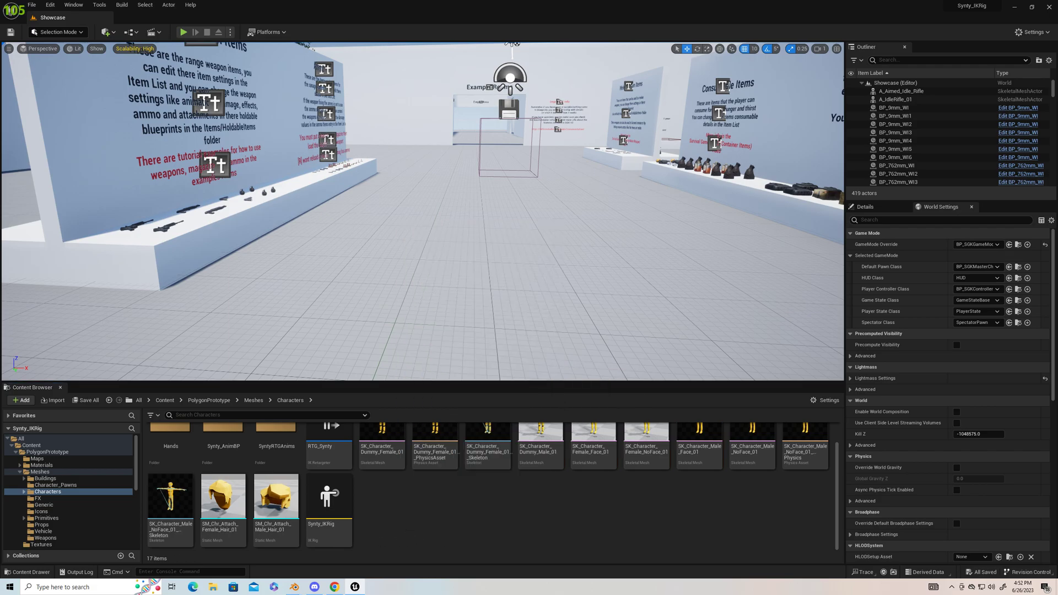
pyautogui.click(511, 361)
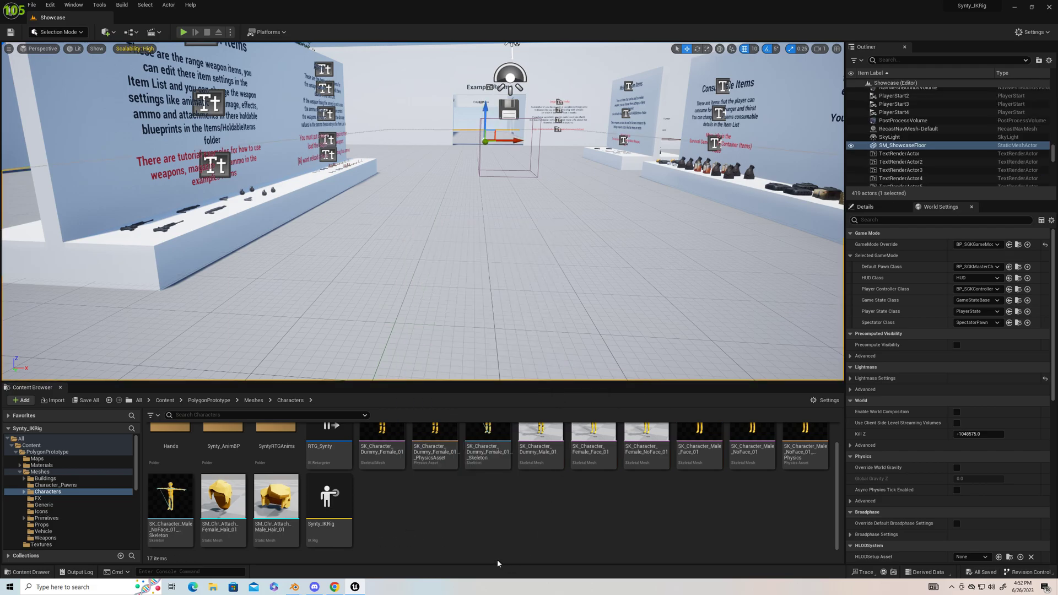
# Import SyntyNoFaceArms.fbx from E:\SyntyArms\Synty_Prototype_Arms into the Characters folder
pyautogui.click(55, 401)
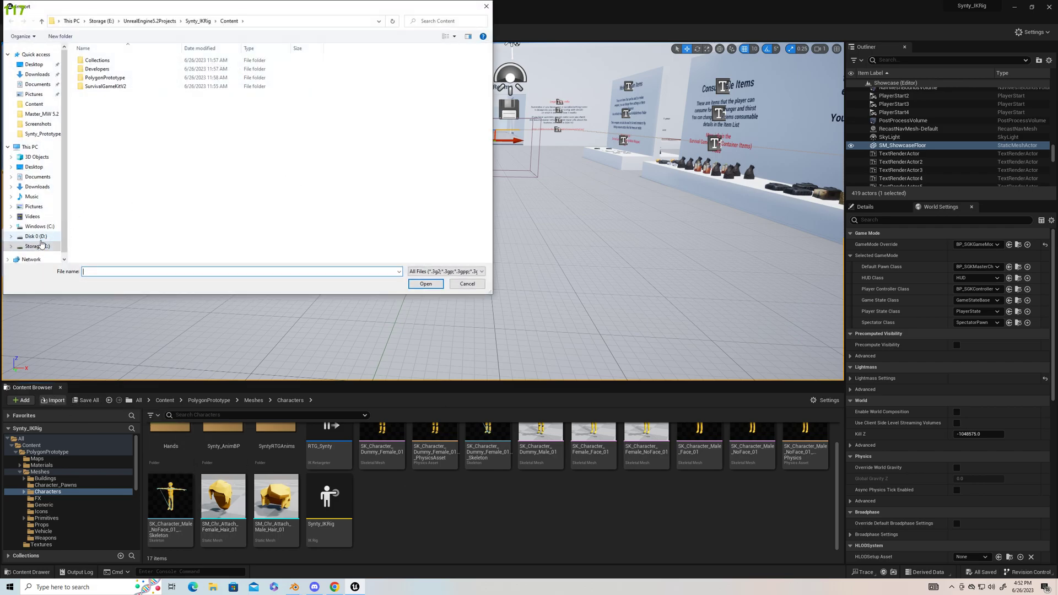
pyautogui.click(35, 247)
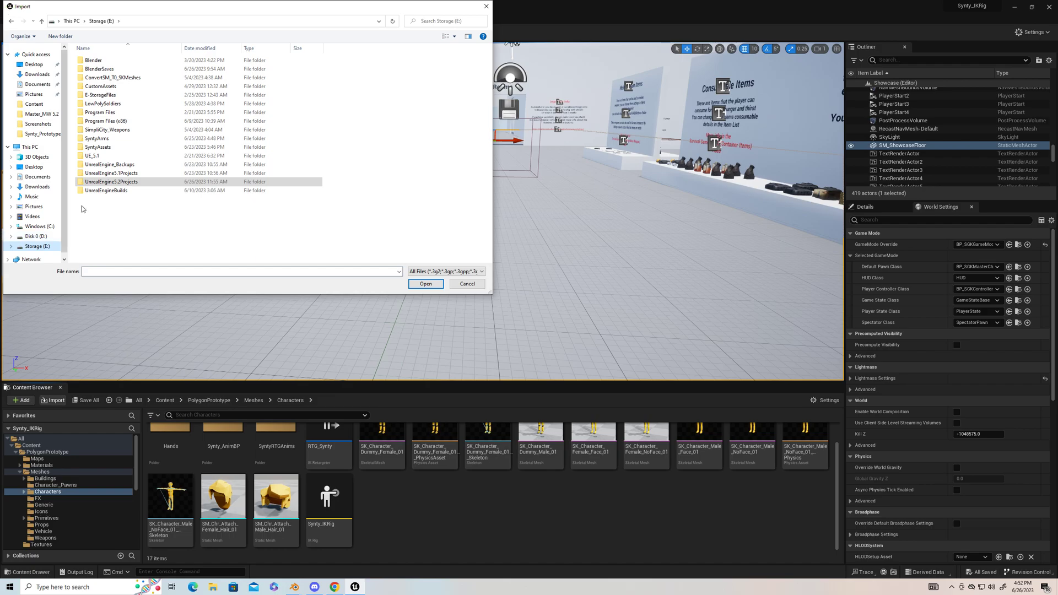
pyautogui.doubleClick(97, 138)
pyautogui.click(114, 61)
pyautogui.doubleClick(114, 61)
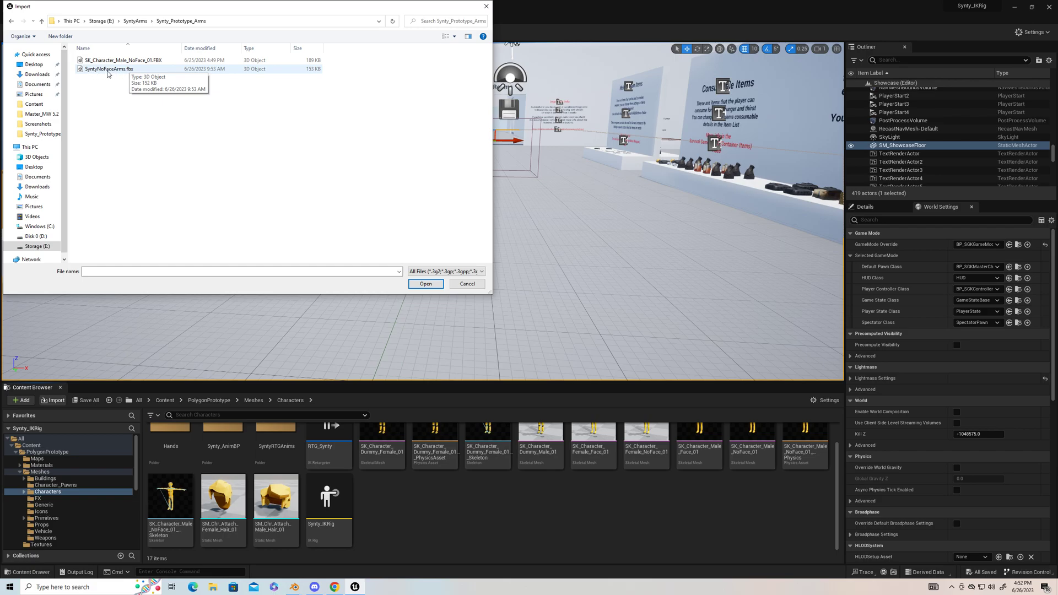
pyautogui.click(117, 70)
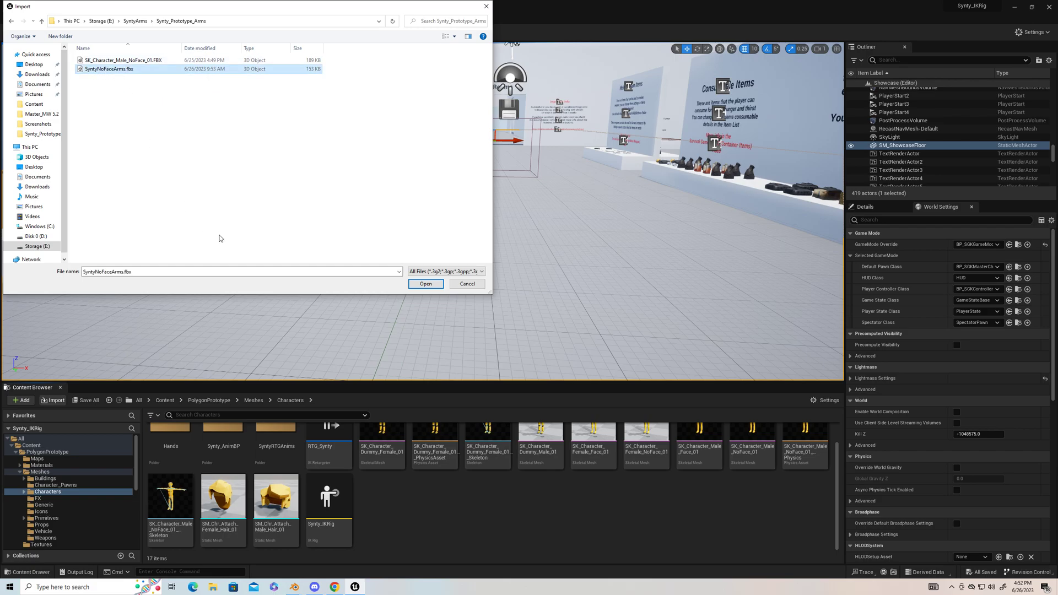
pyautogui.click(425, 283)
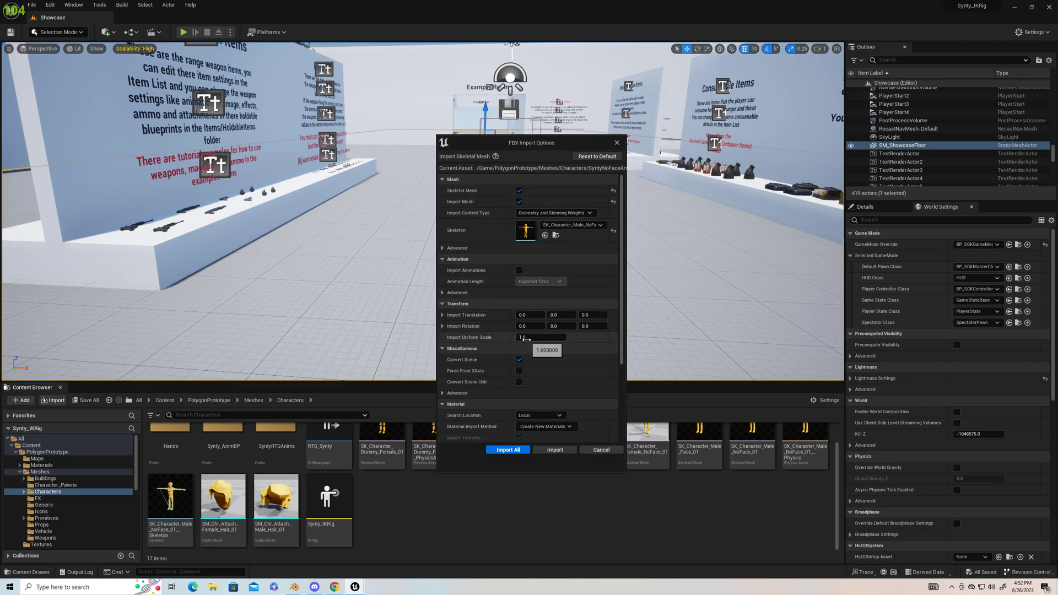
# Import the arms with Material Import Method set to Do Not Create Material and textures off
pyautogui.scroll(-1, 527, 343)
pyautogui.scroll(-1, 526, 342)
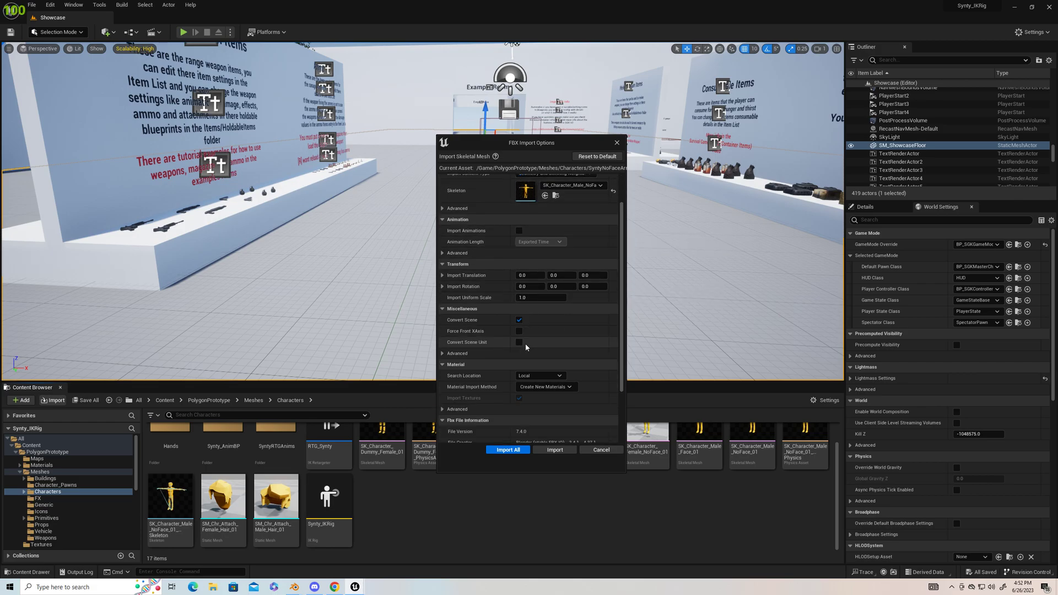
pyautogui.click(573, 388)
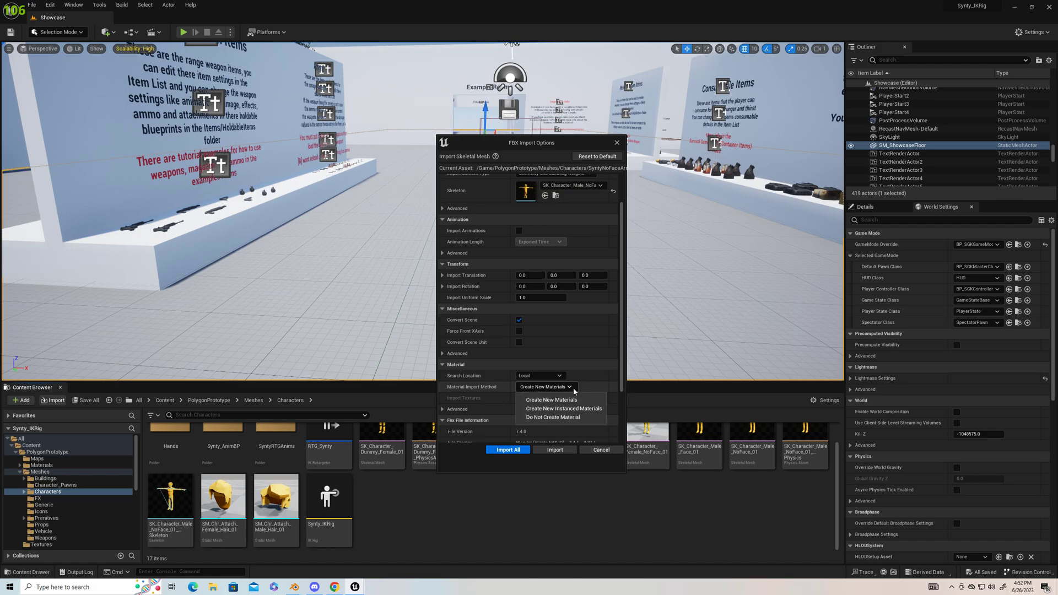
pyautogui.click(558, 418)
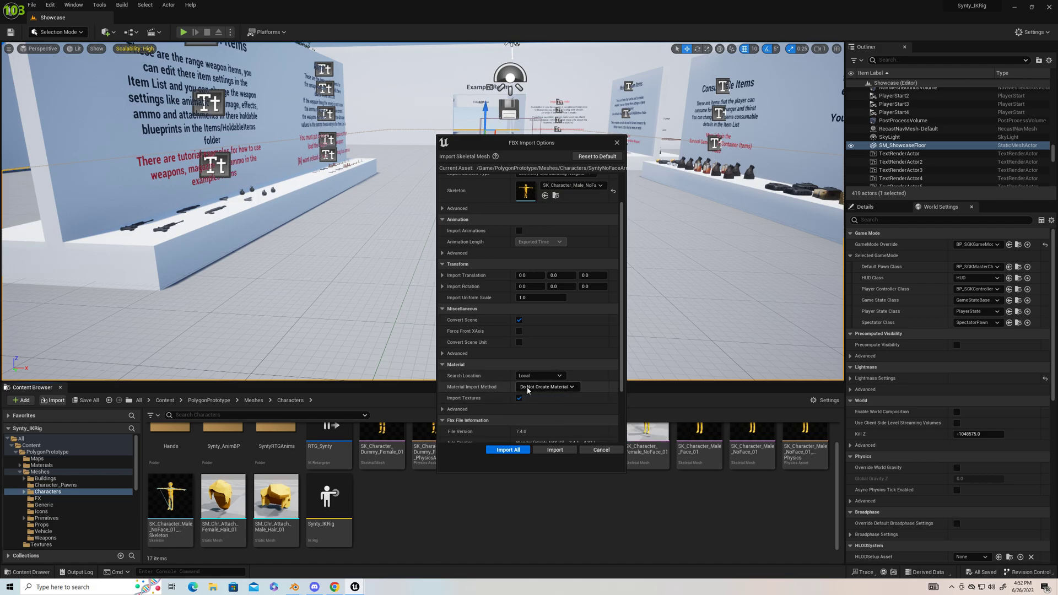
pyautogui.click(519, 399)
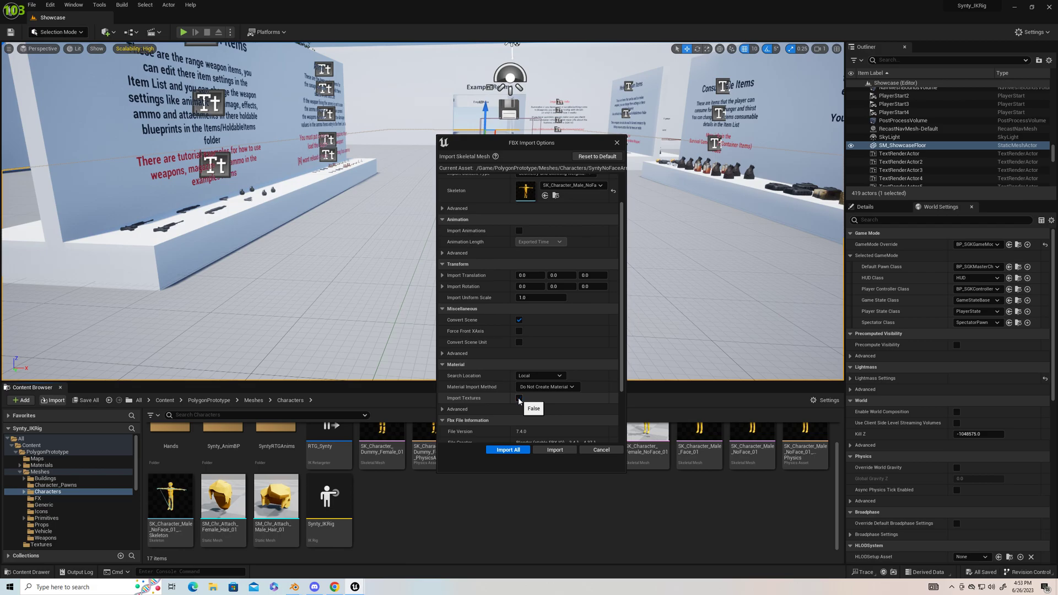
pyautogui.click(506, 450)
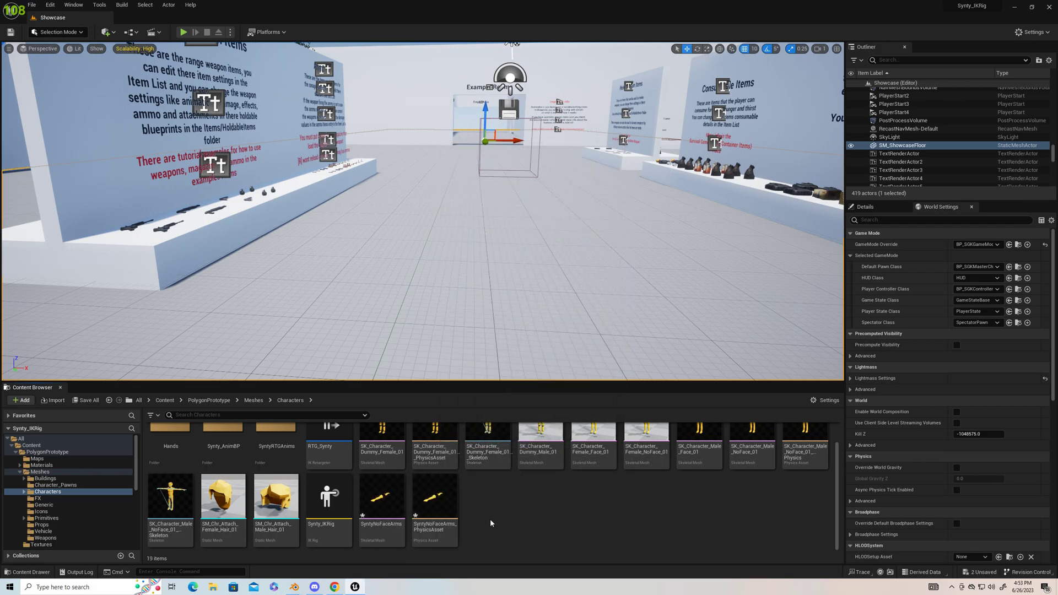